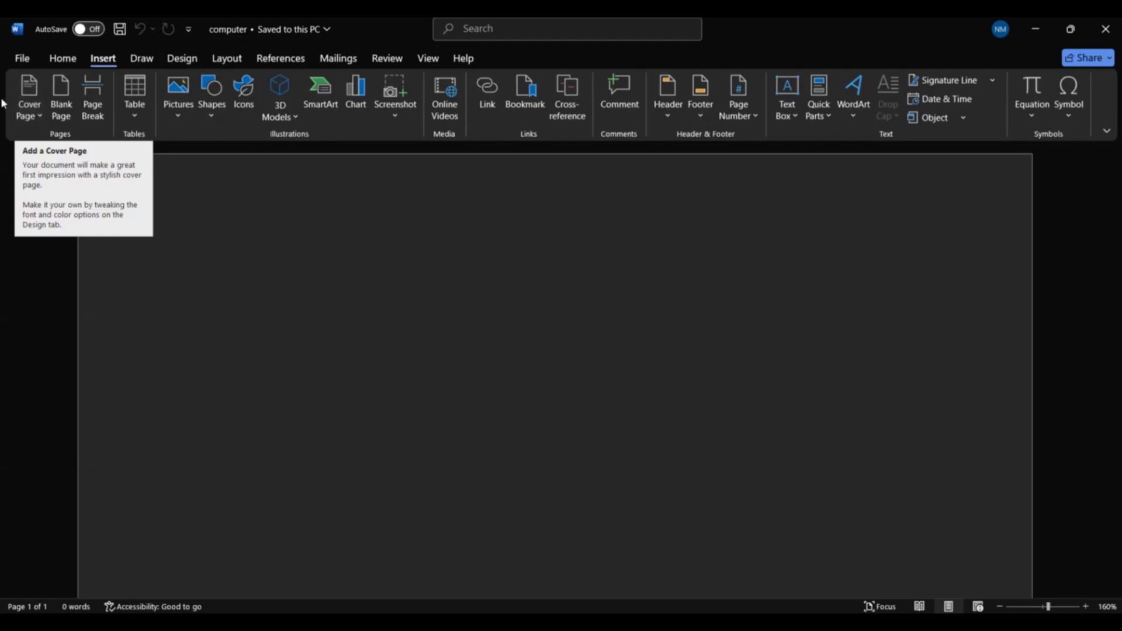
# Browse the built-in cover page gallery down to its last designs and close it without inserting one.
pyautogui.click(39, 117)
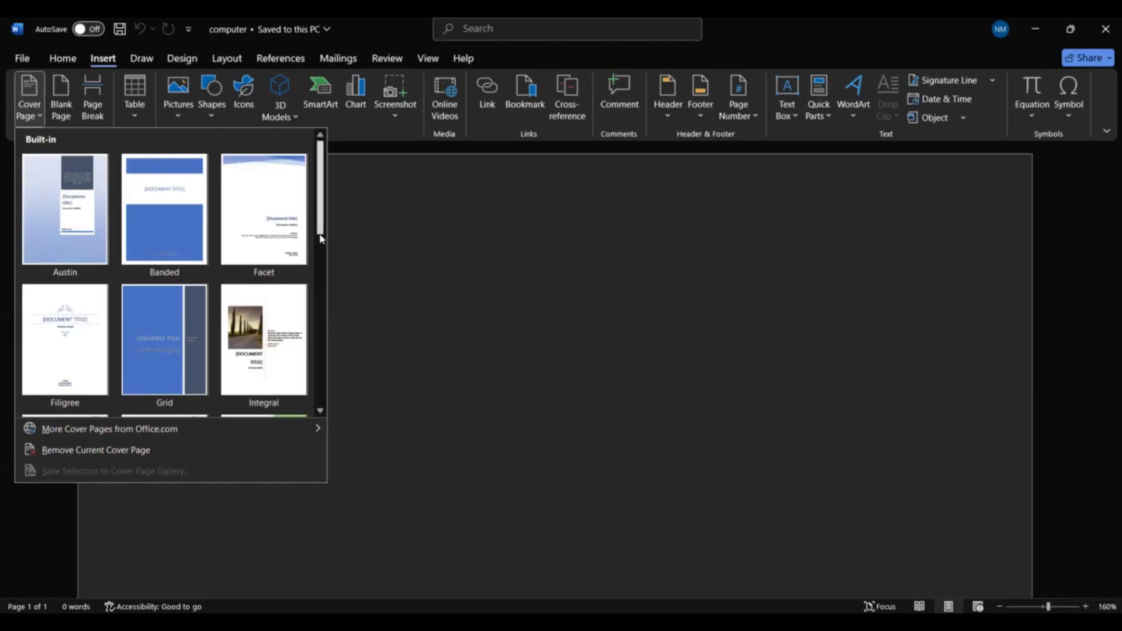
pyautogui.scroll(-2, 320, 239)
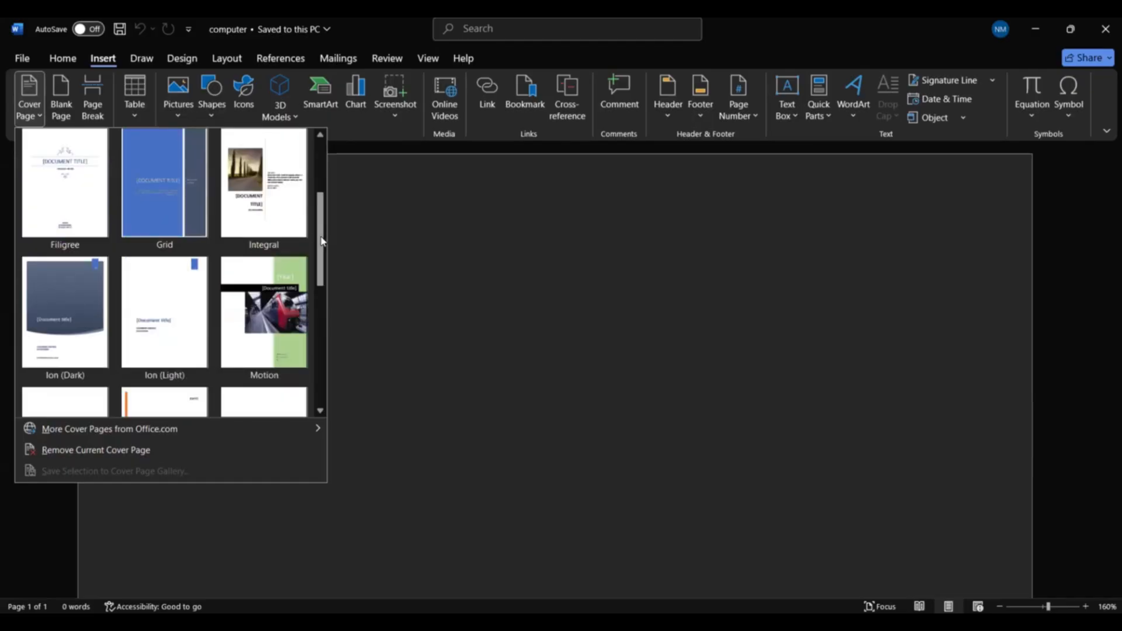
pyautogui.moveTo(321, 240); pyautogui.dragTo(319, 374)
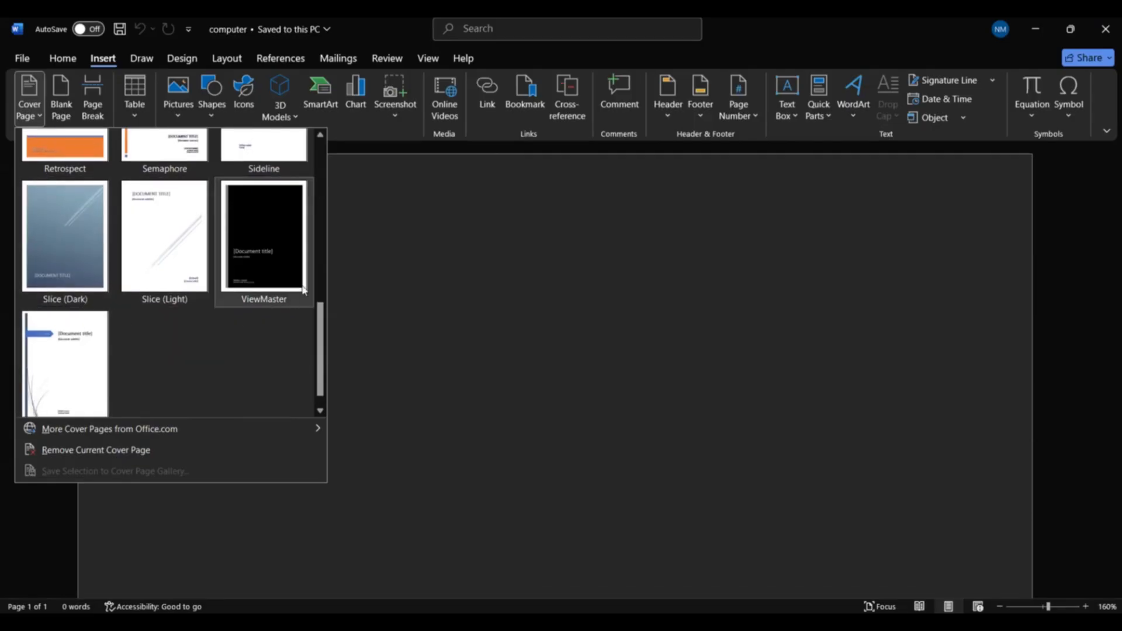
pyautogui.scroll(1, 318, 224)
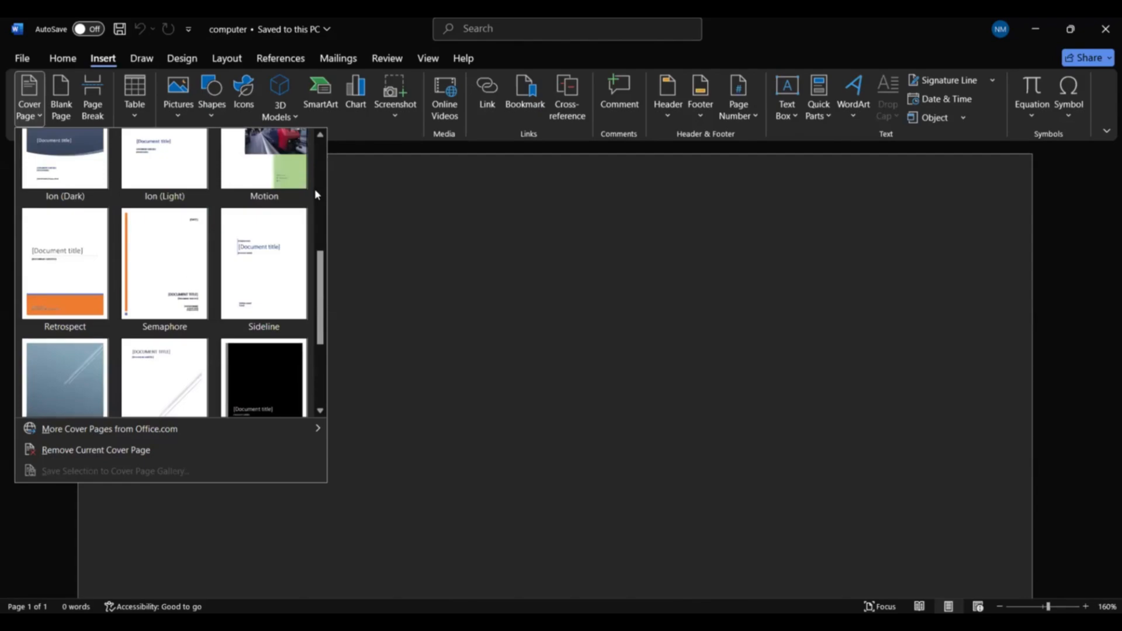
pyautogui.scroll(2, 322, 145)
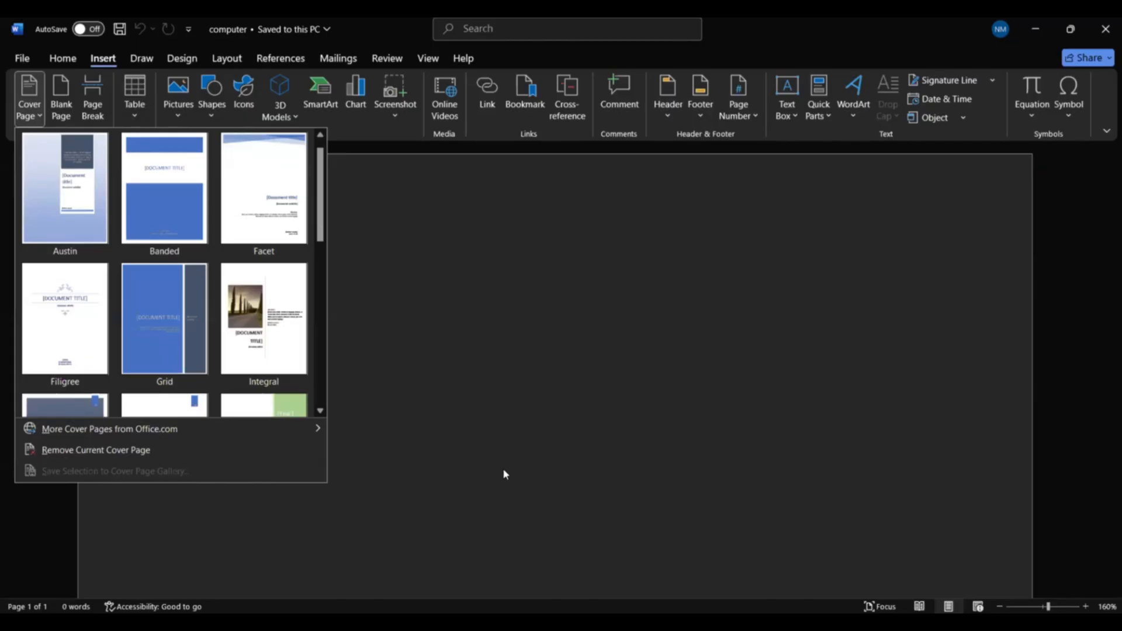
pyautogui.click(465, 338)
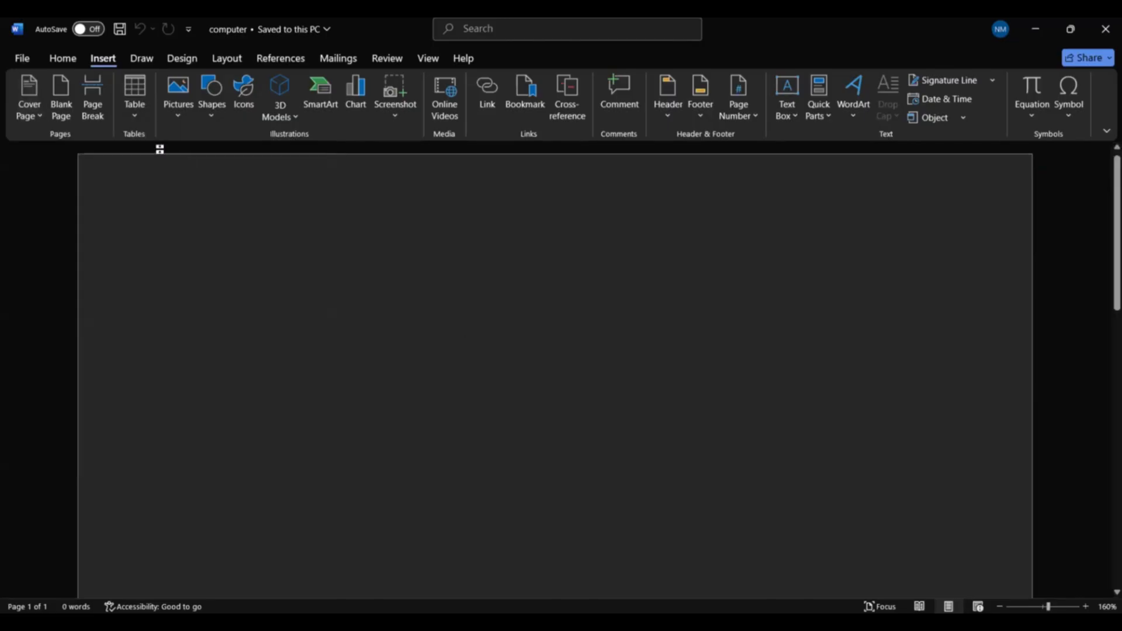
# Browse the built-in Quick Tables gallery down to With Subheads 2, and review the sources available for inserting pictures.
pyautogui.click(135, 119)
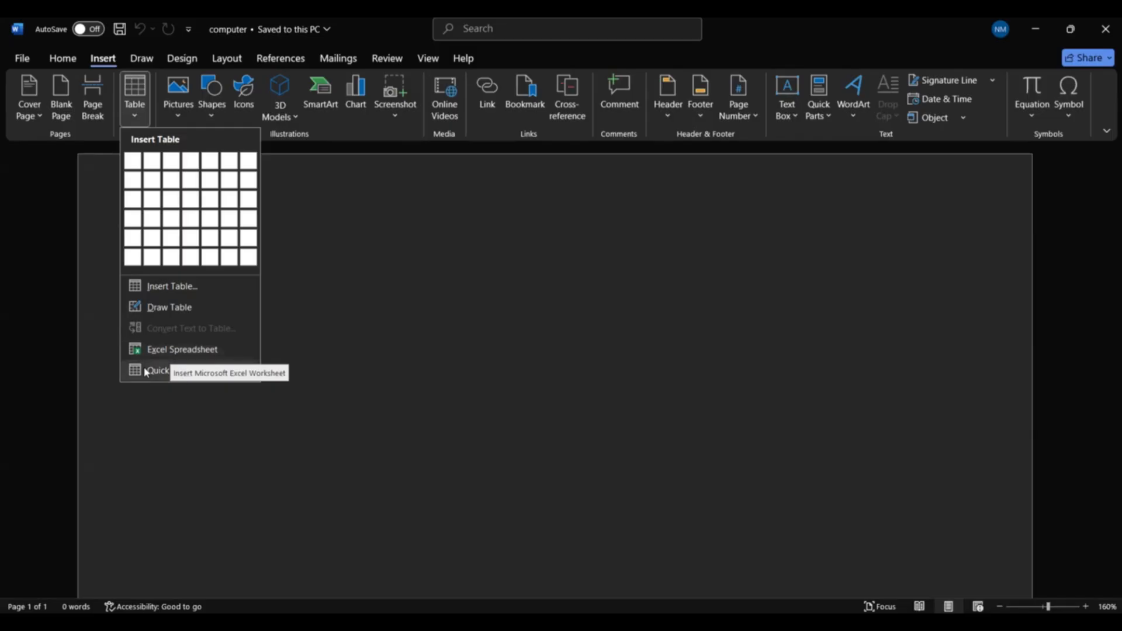
pyautogui.moveTo(146, 376)
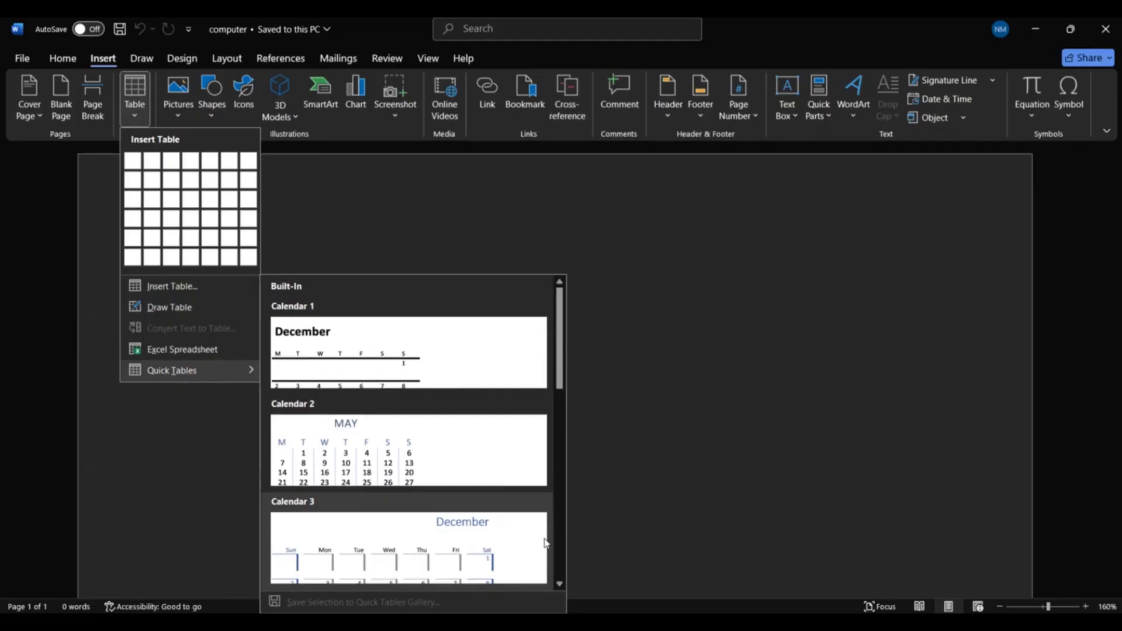
pyautogui.scroll(-3, 558, 550)
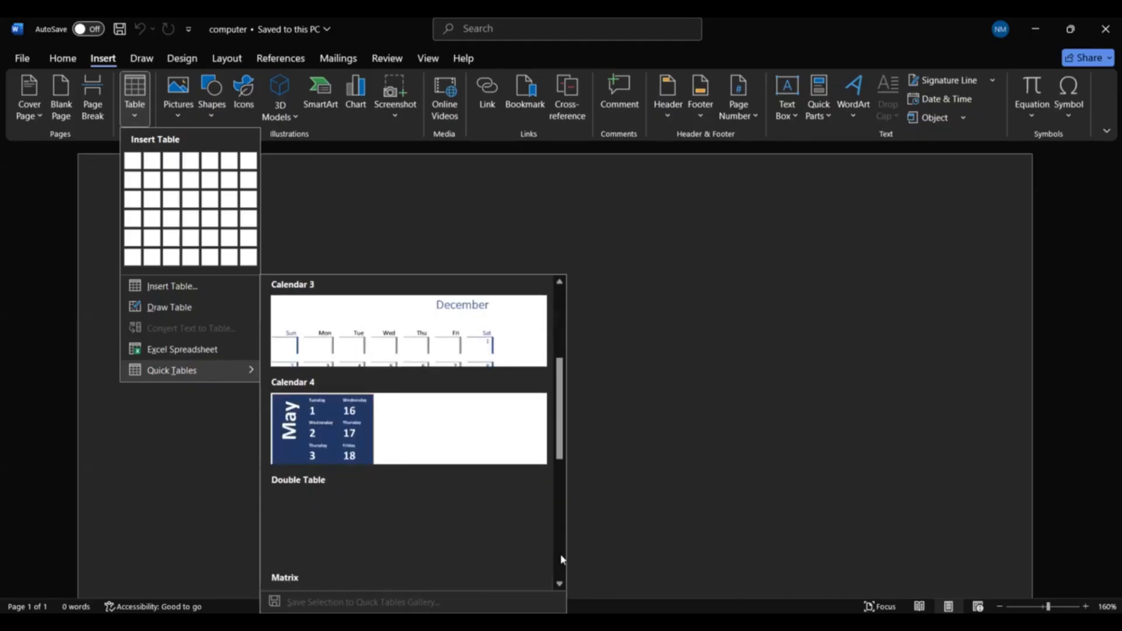
pyautogui.scroll(-3, 561, 560)
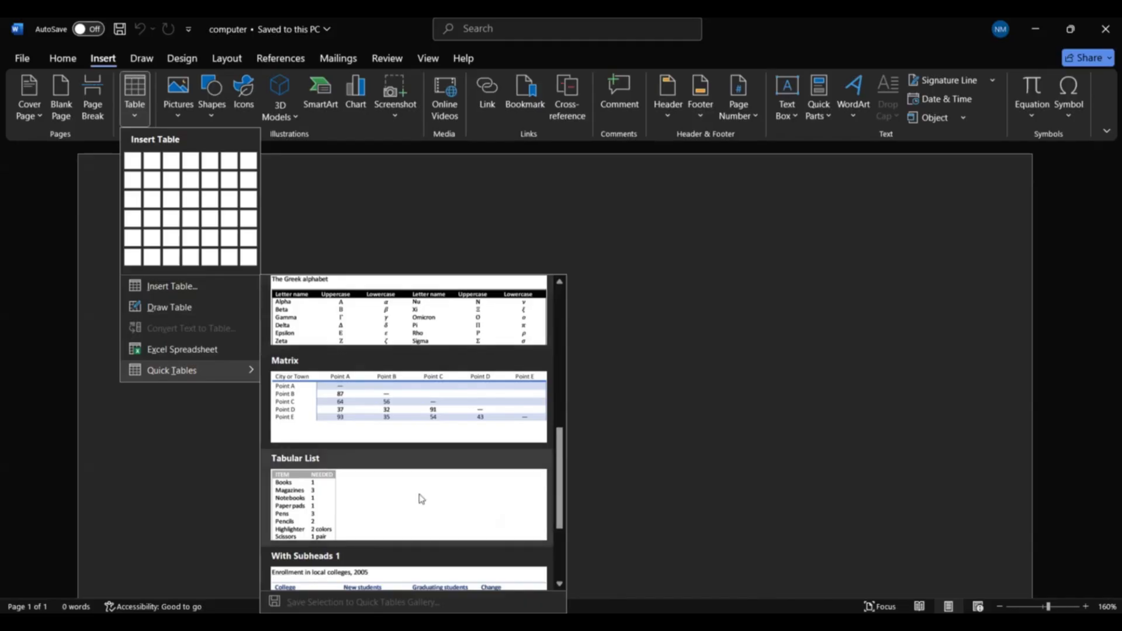
pyautogui.scroll(-2, 421, 498)
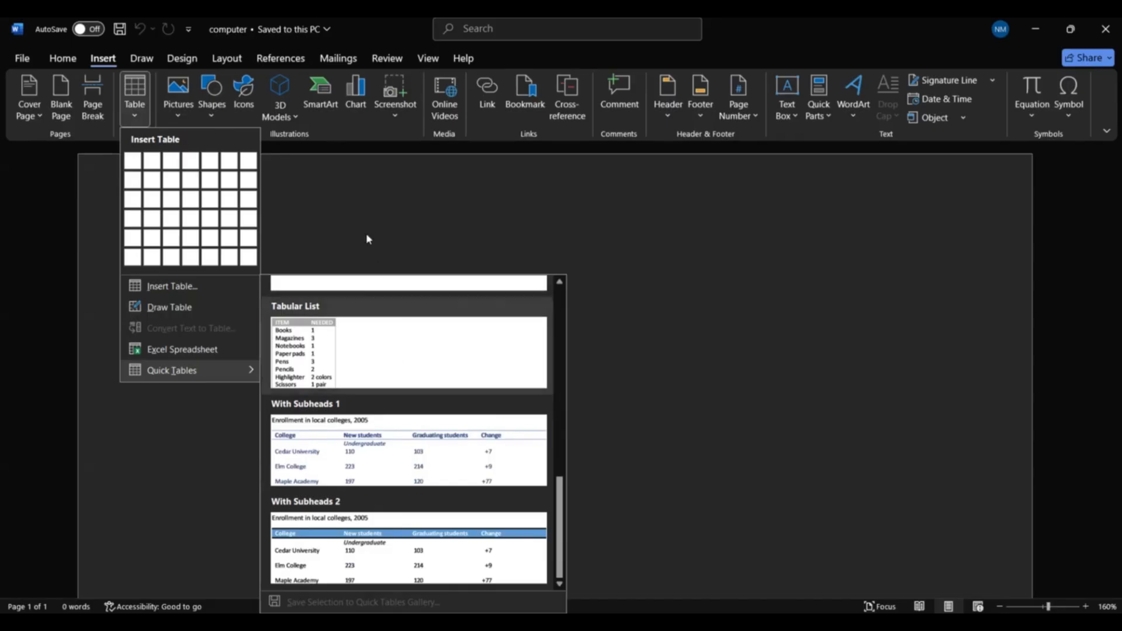
pyautogui.click(346, 193)
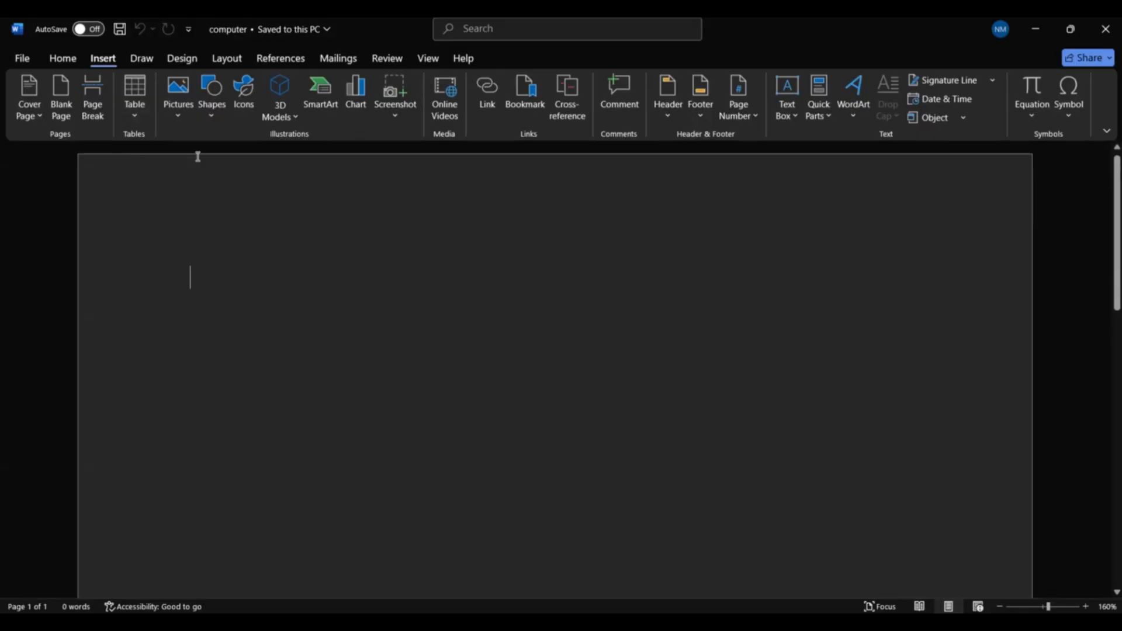
pyautogui.click(181, 118)
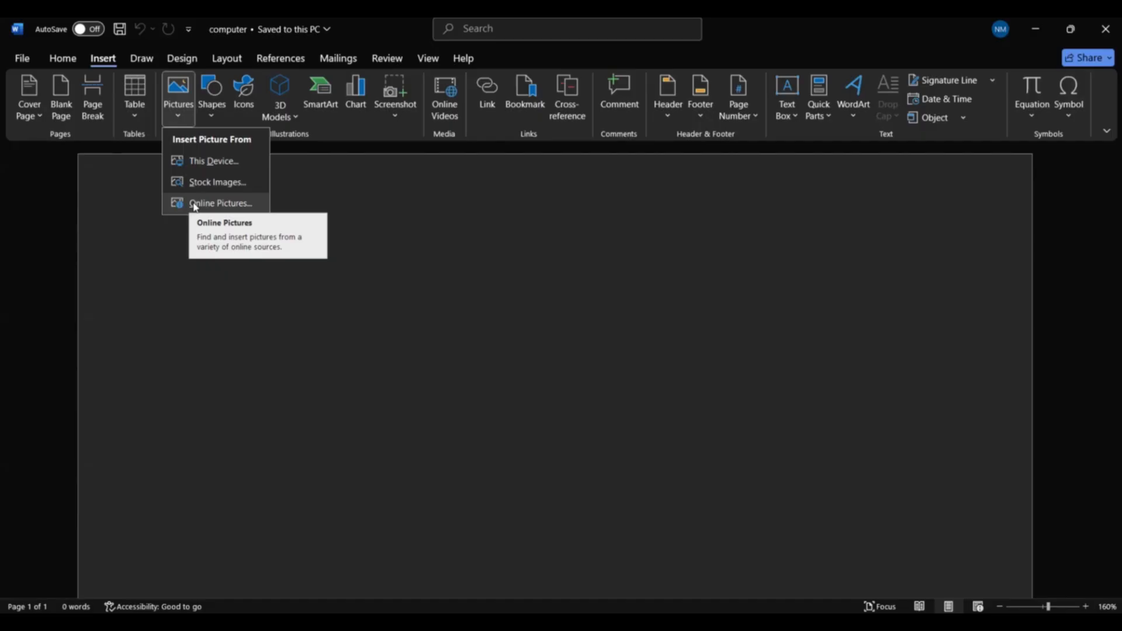
# Draw a right block arrow about 1.38" wide and 0.71" high at the start of the page's text area.
pyautogui.click(211, 117)
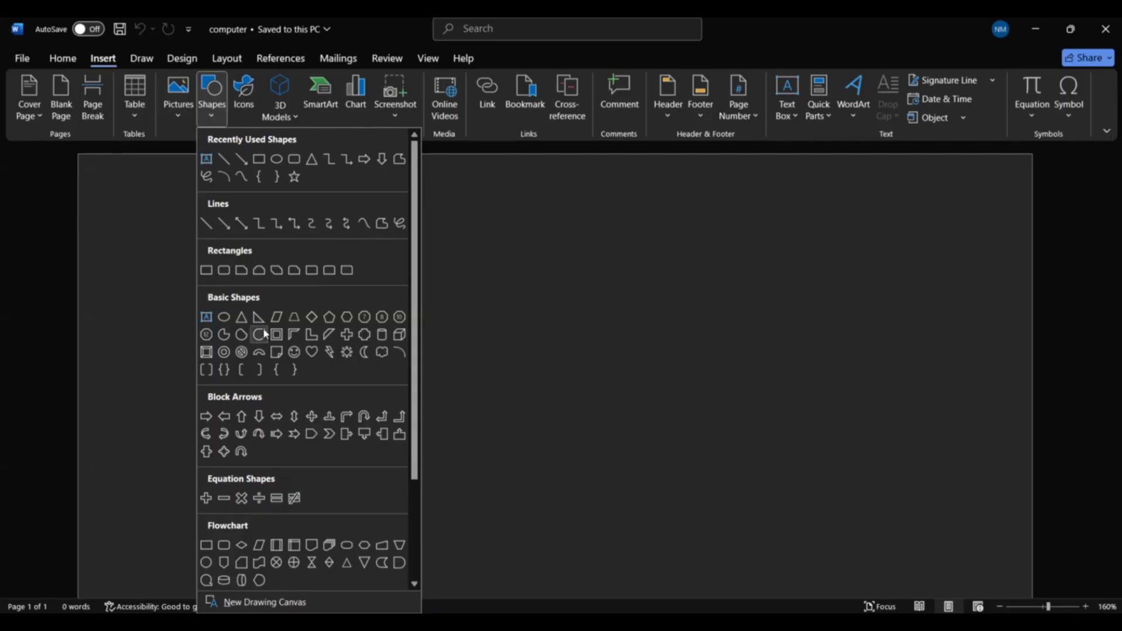
pyautogui.click(205, 416)
pyautogui.moveTo(192, 256); pyautogui.dragTo(345, 333)
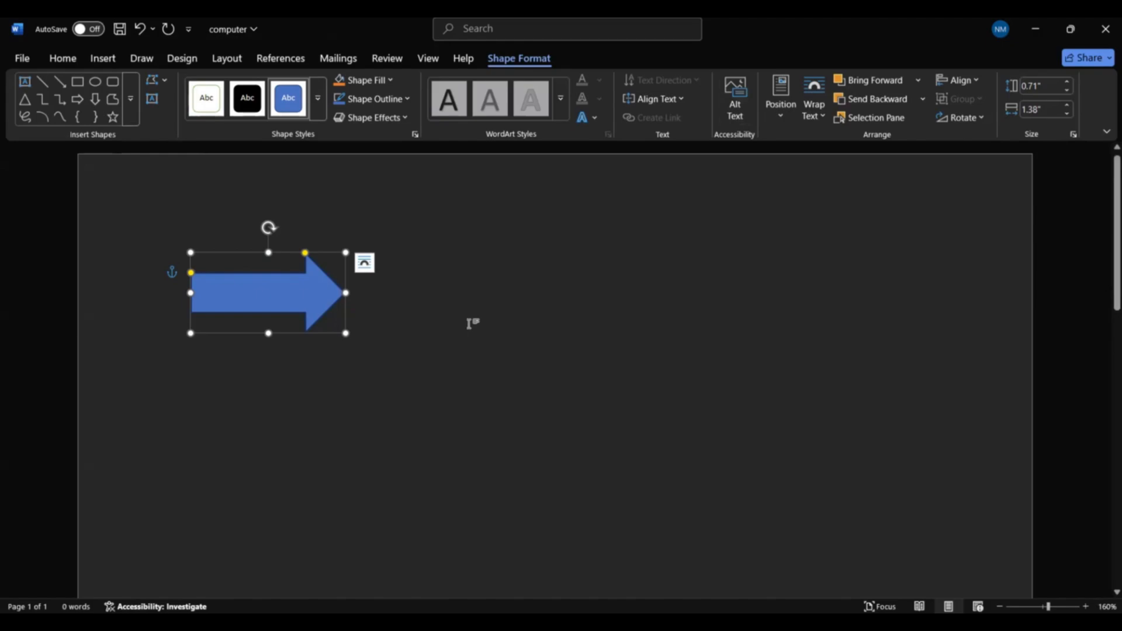
# Review the text effect options for the block arrow, and delete the arrow from the page.
pyautogui.click(594, 118)
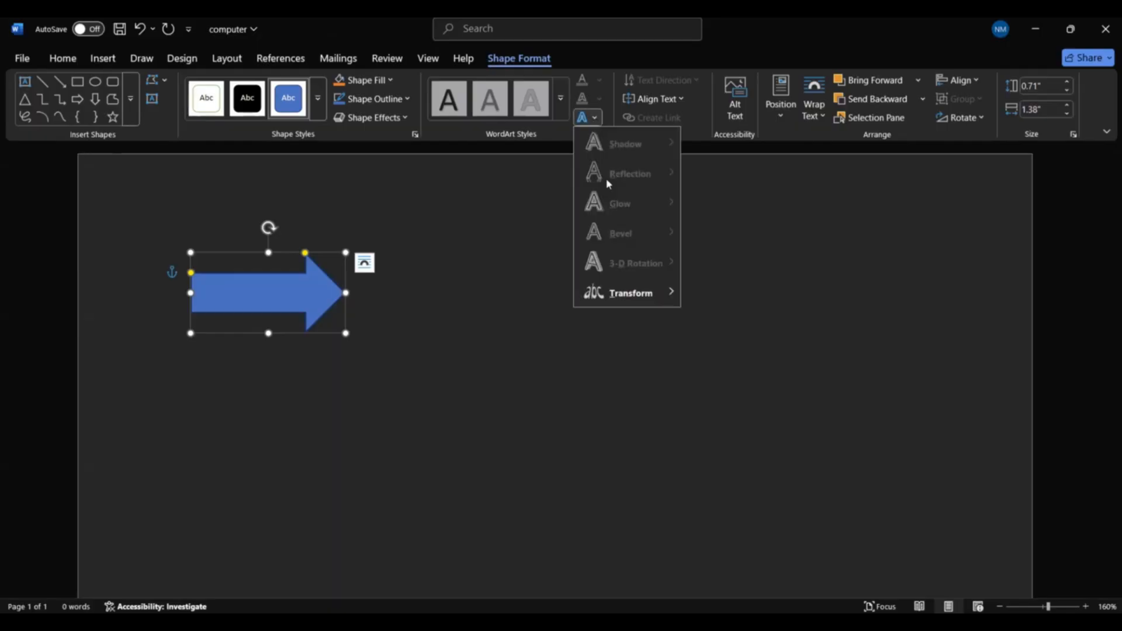
pyautogui.click(486, 117)
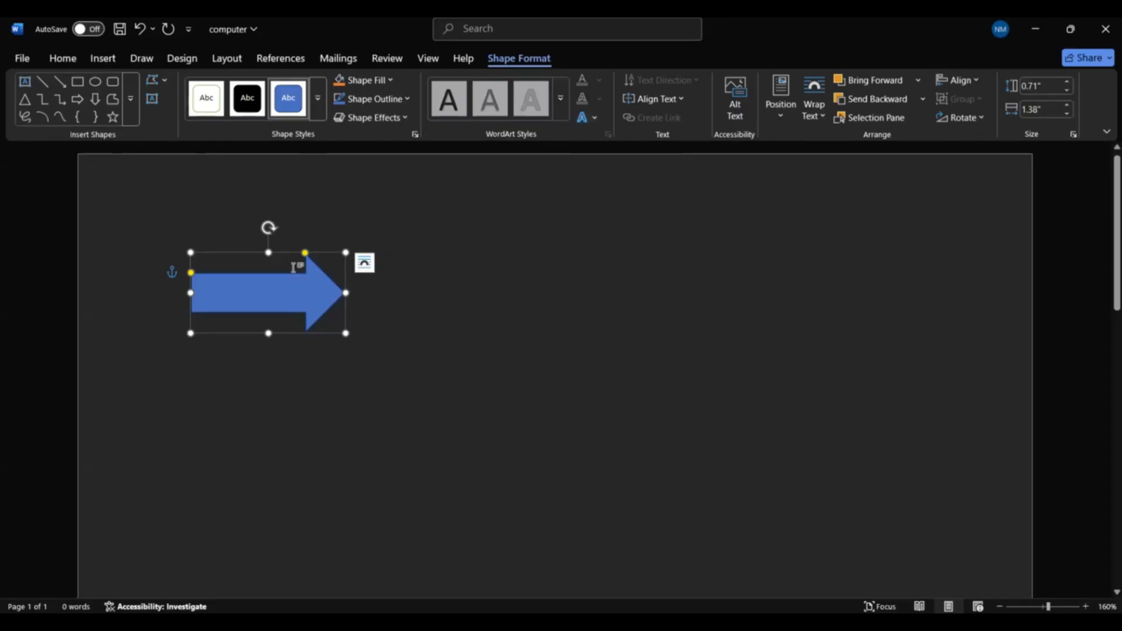
pyautogui.press('Delete')
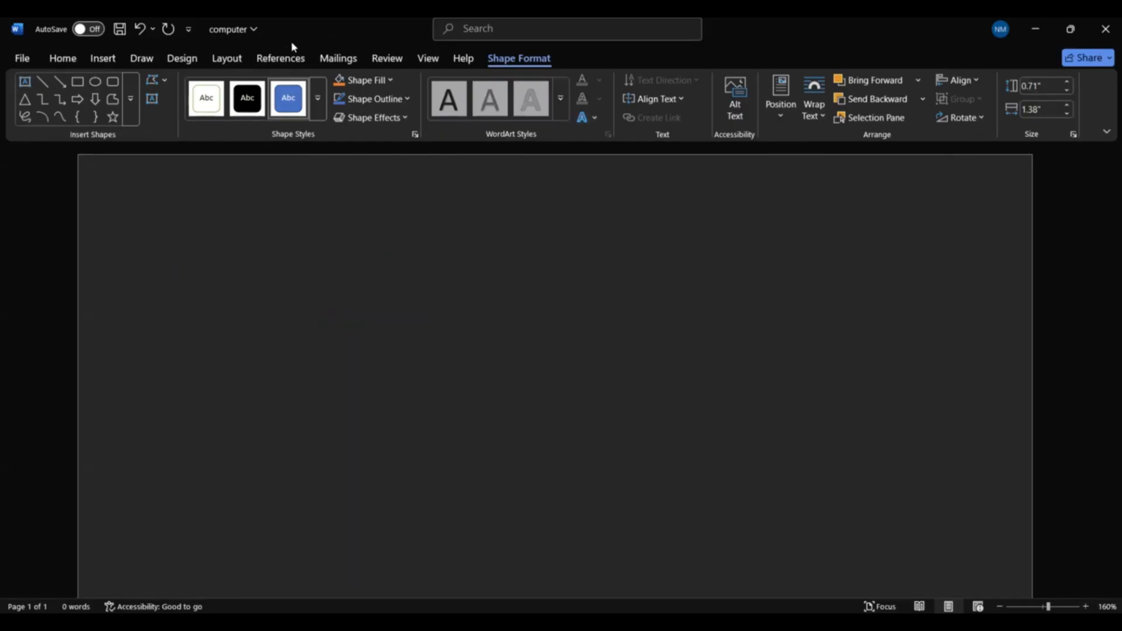
# Review the sources available for inserting a 3D model.
pyautogui.click(101, 57)
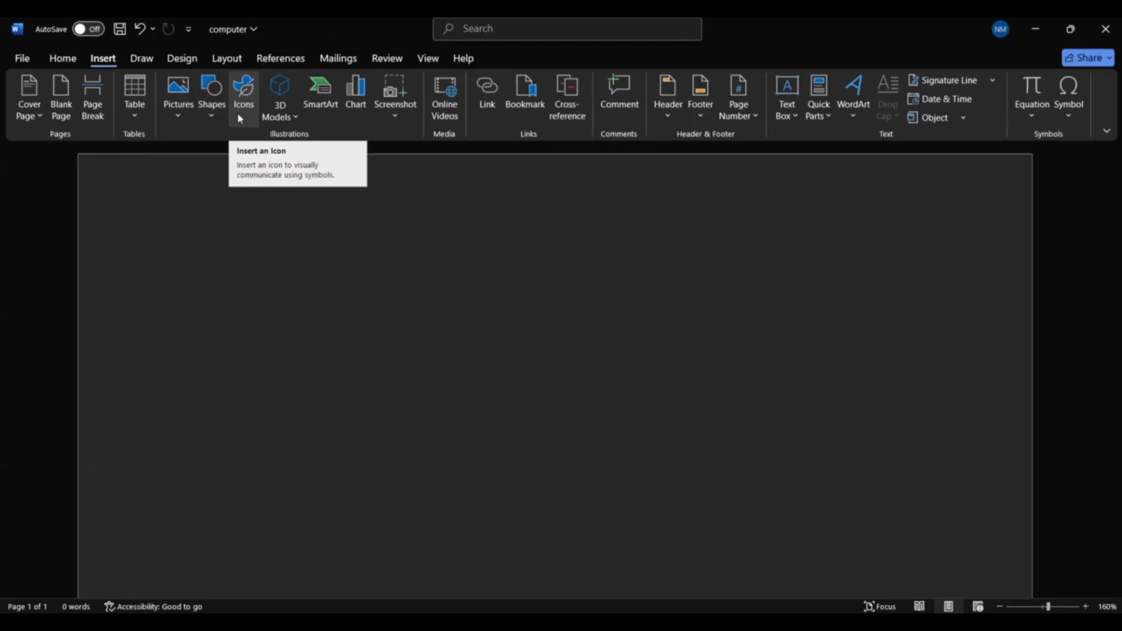
pyautogui.click(293, 119)
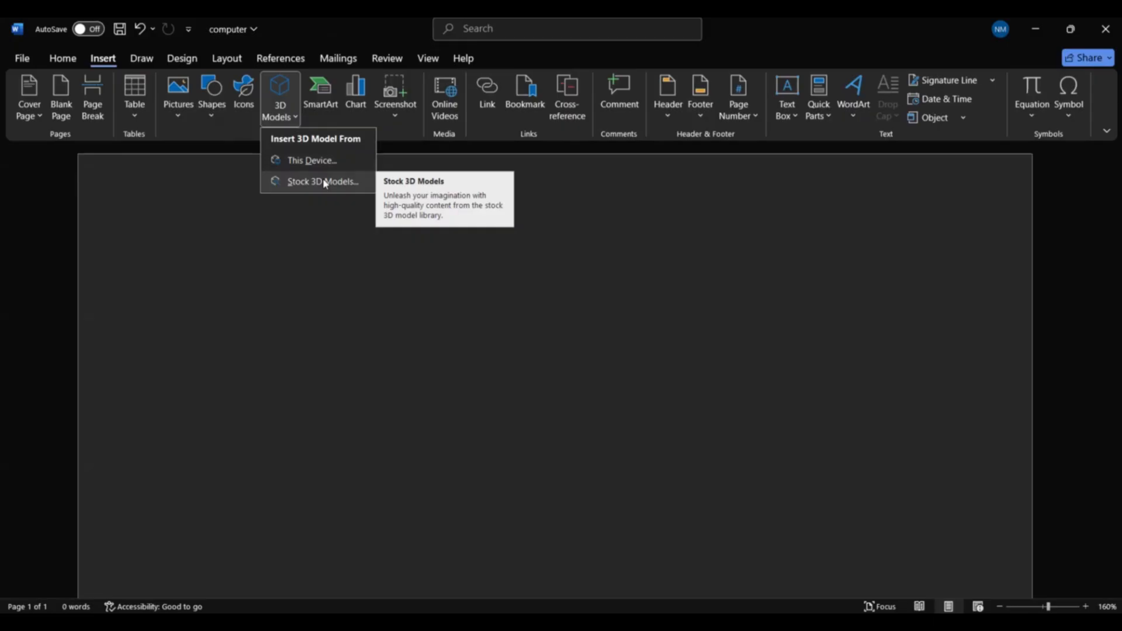
pyautogui.click(338, 120)
# Preview SmartArt layouts such as Picture Caption List, Tab List, Detailed Process, Picture Accent List and Continuous Picture List, without inserting any.
pyautogui.click(338, 119)
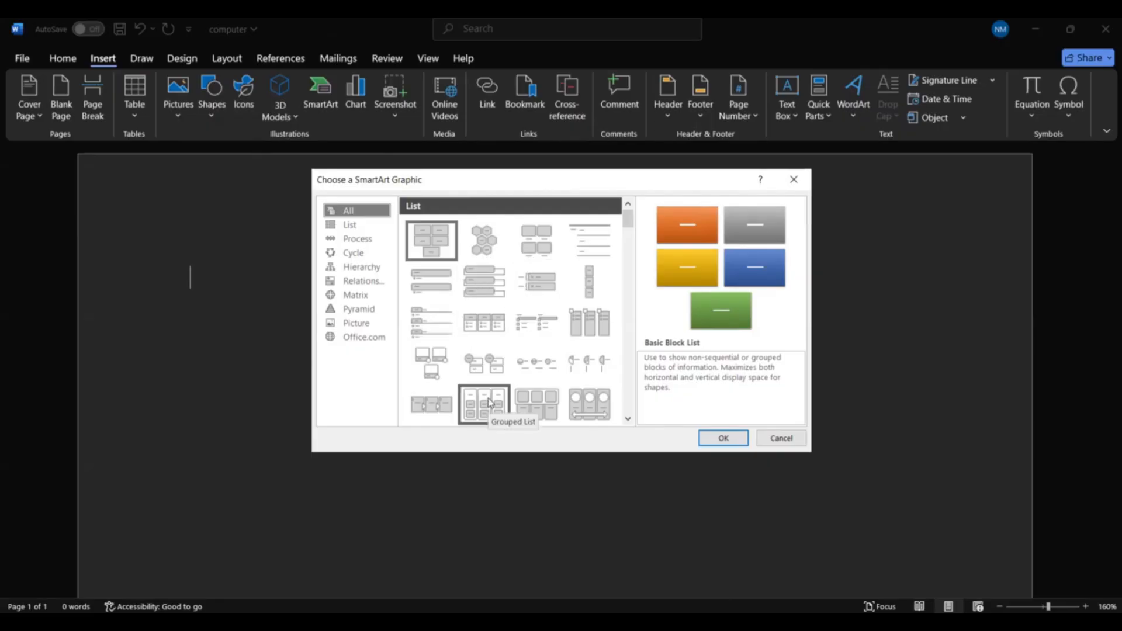
pyautogui.click(471, 253)
pyautogui.click(527, 250)
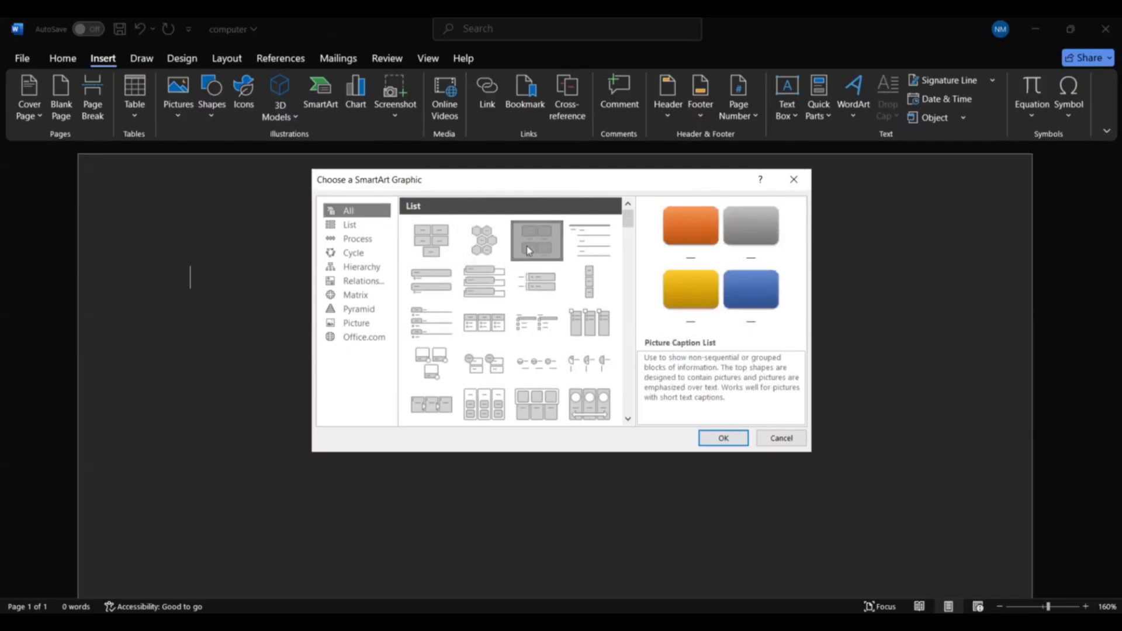
pyautogui.click(595, 245)
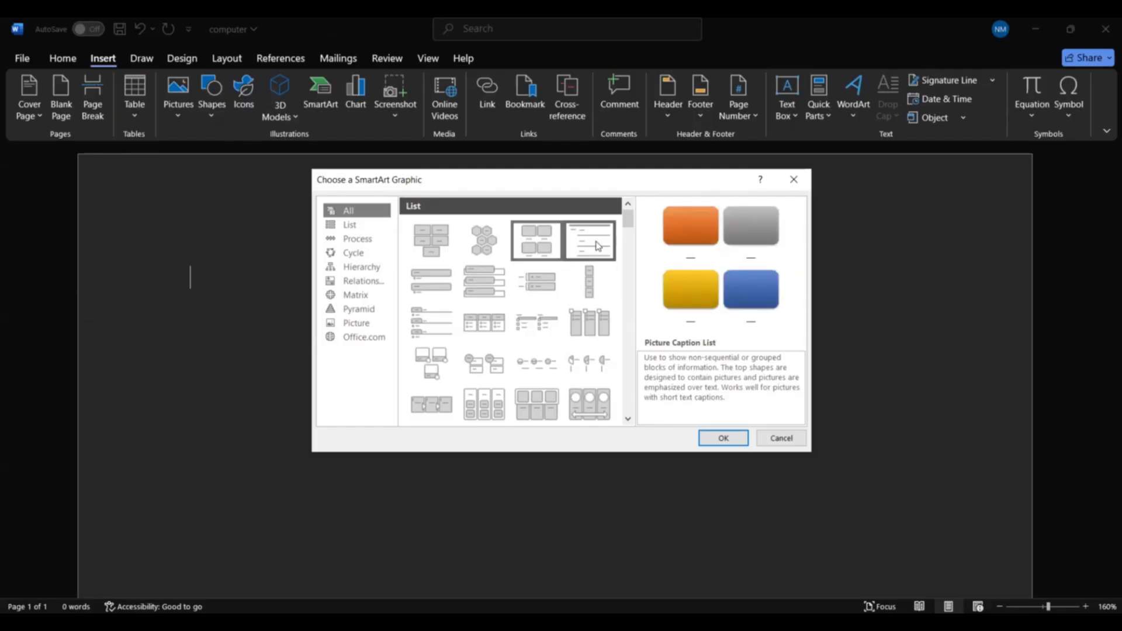
pyautogui.click(447, 291)
pyautogui.click(450, 338)
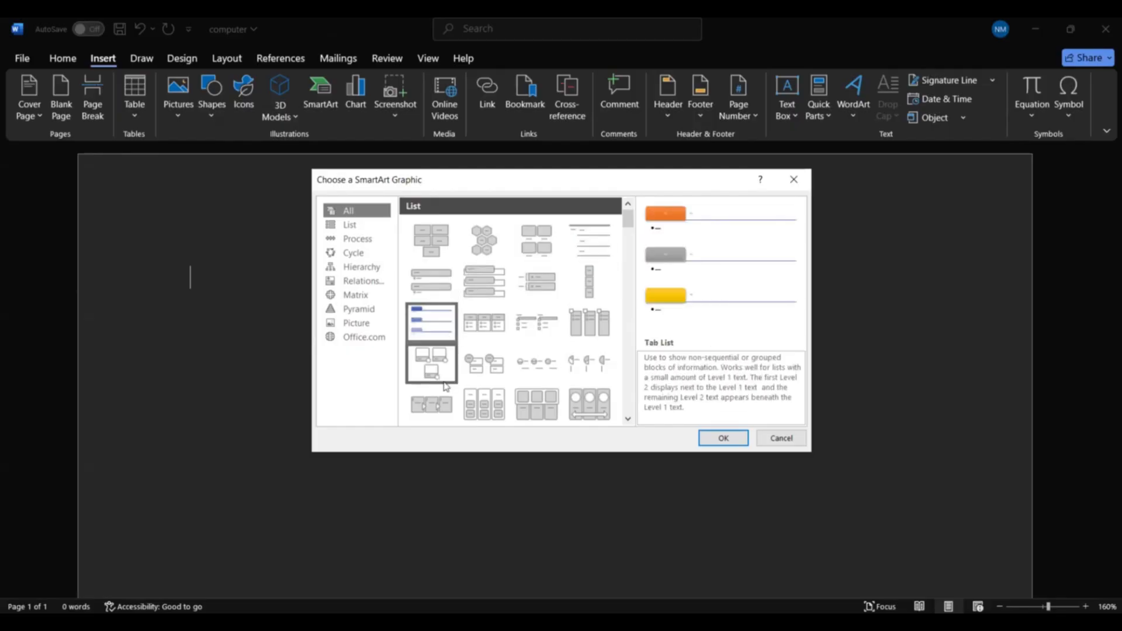
pyautogui.click(446, 385)
pyautogui.click(450, 403)
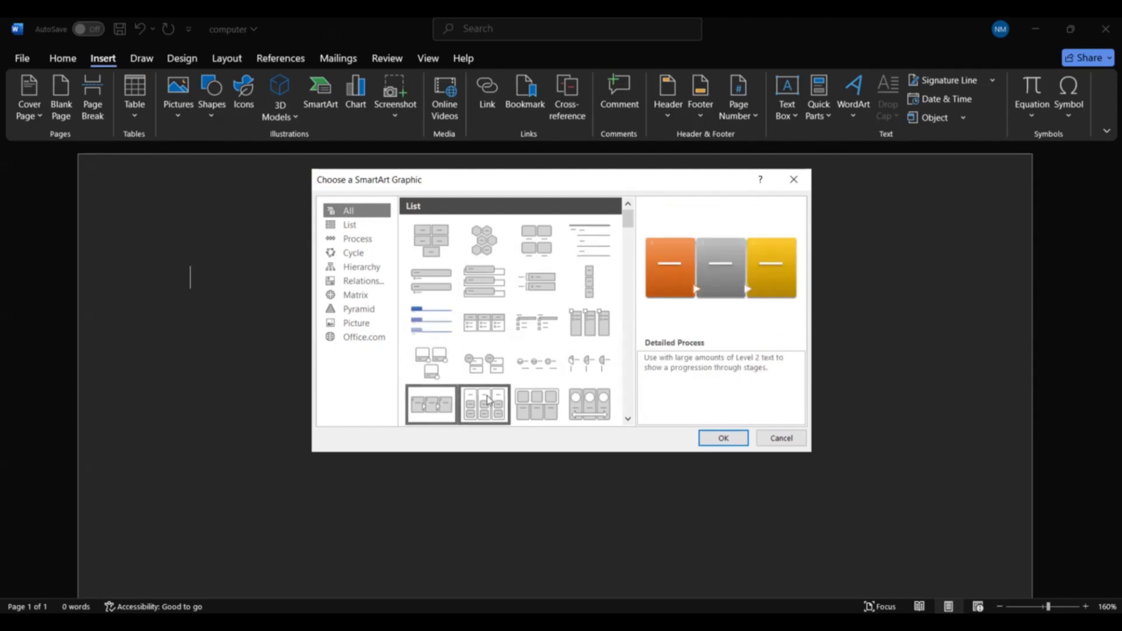
pyautogui.click(487, 399)
pyautogui.click(533, 403)
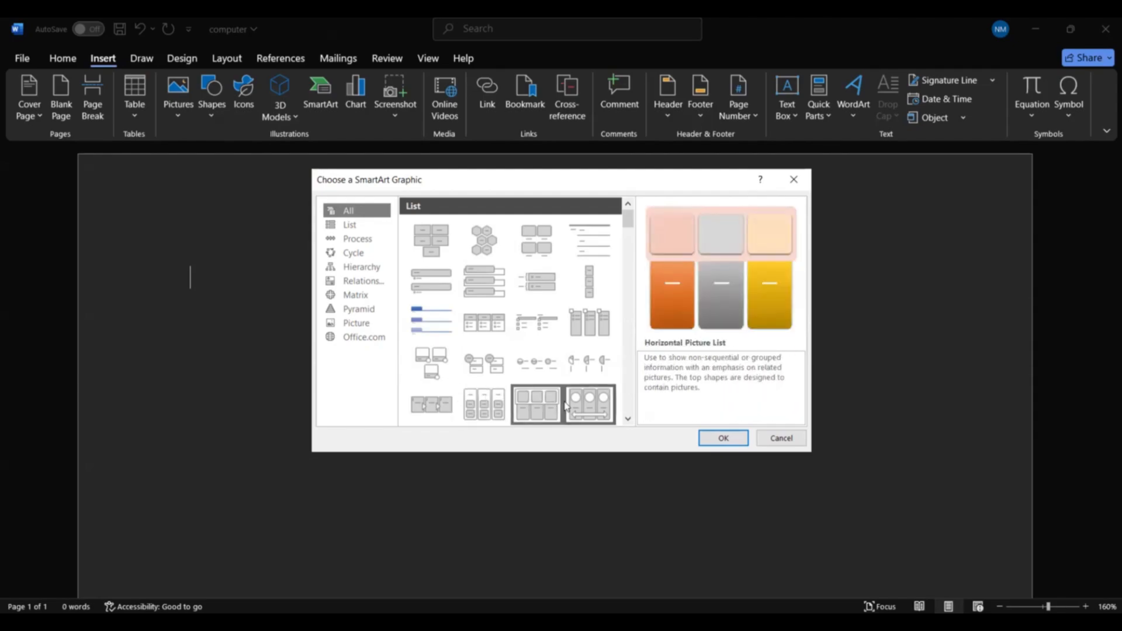
pyautogui.click(596, 409)
pyautogui.click(589, 325)
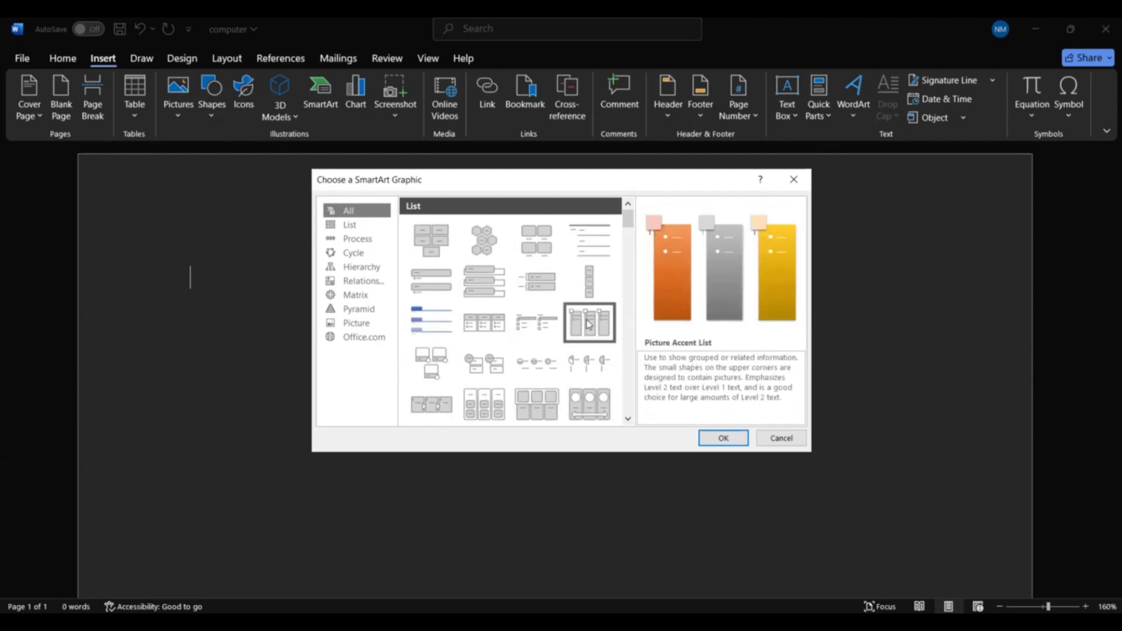
pyautogui.click(596, 408)
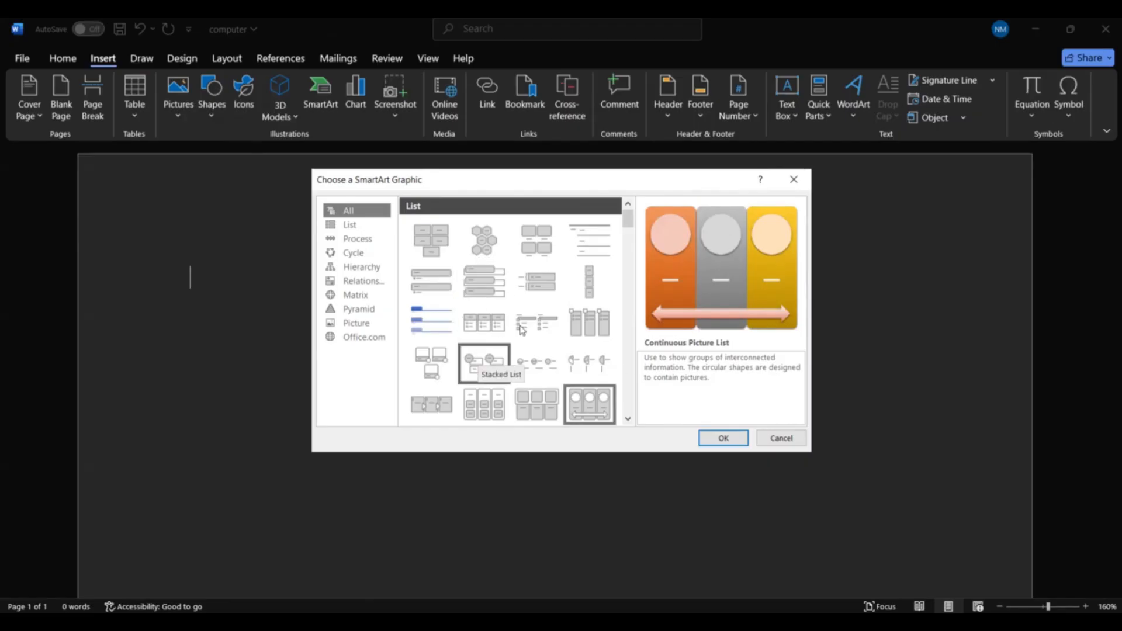
pyautogui.click(794, 179)
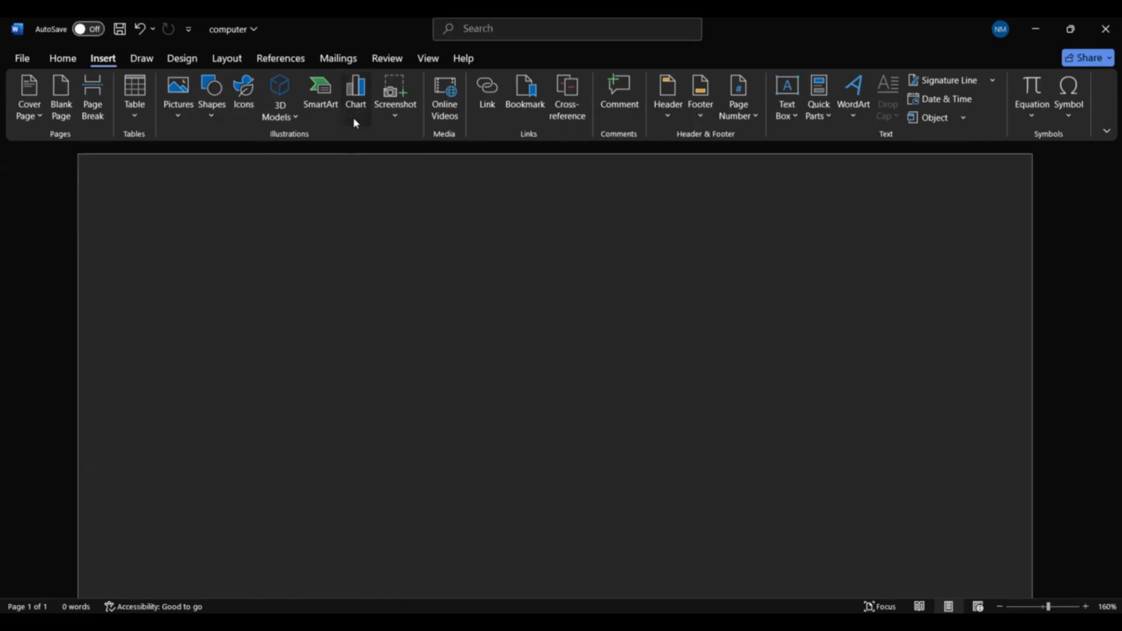
# Preview the column chart variants available for insertion, including 100% Stacked Column and 3-D Clustered Column.
pyautogui.click(355, 117)
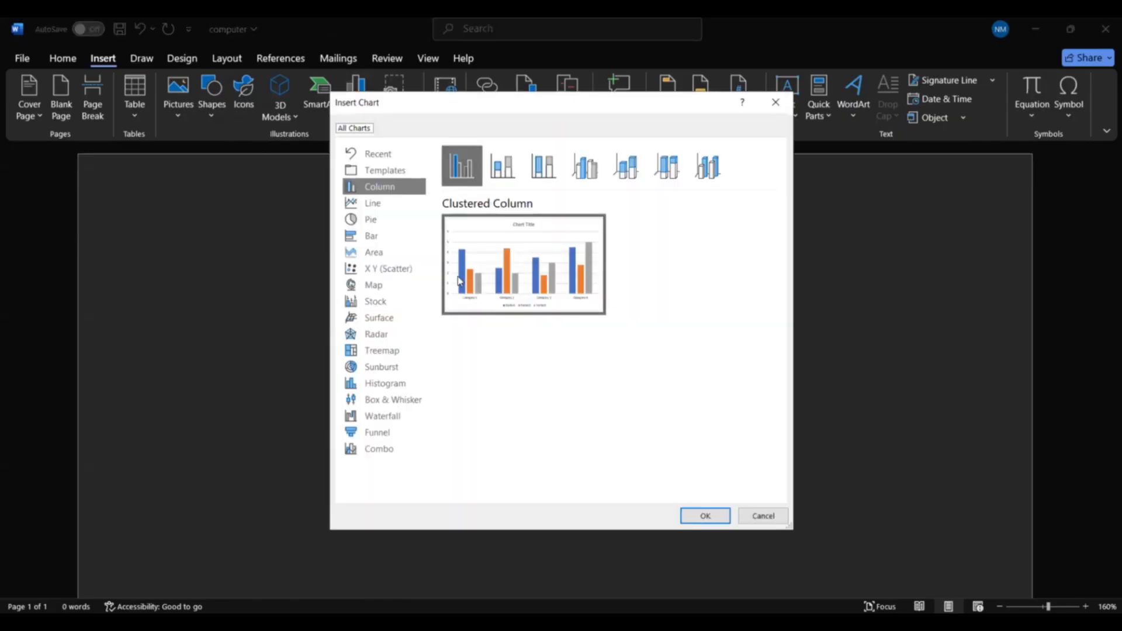
pyautogui.moveTo(525, 316)
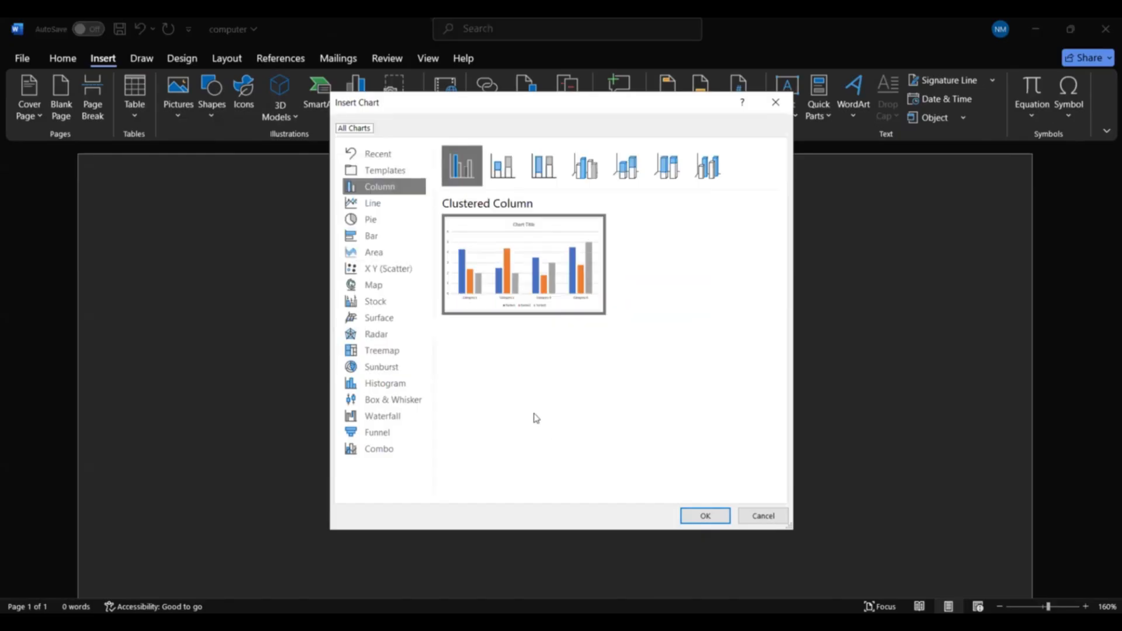
pyautogui.click(503, 170)
pyautogui.click(544, 171)
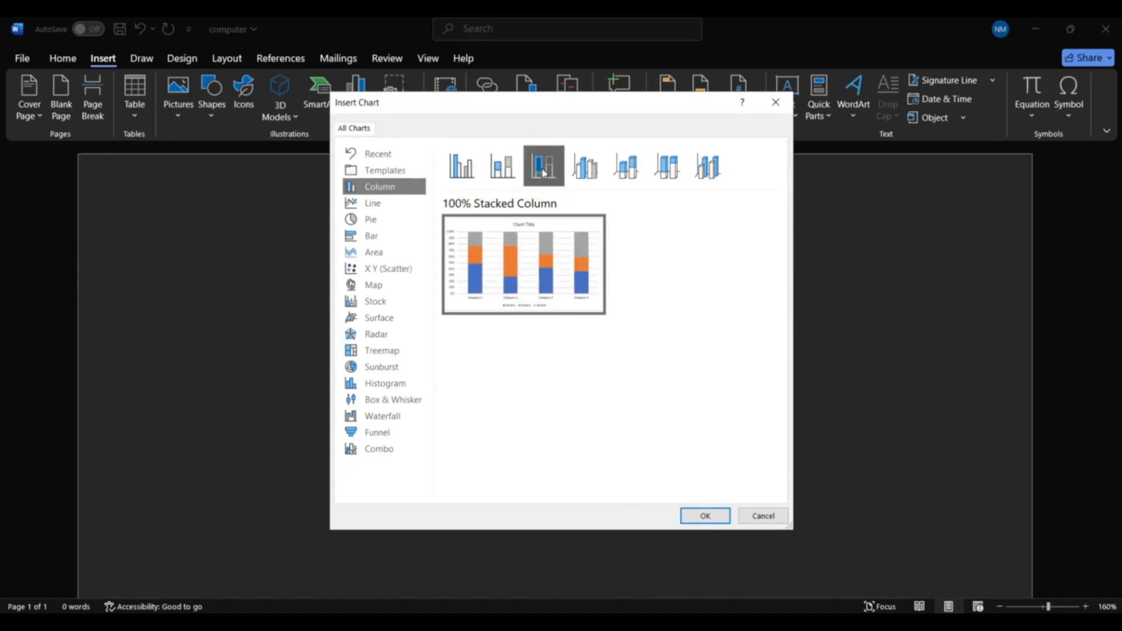
pyautogui.click(583, 173)
pyautogui.moveTo(566, 249)
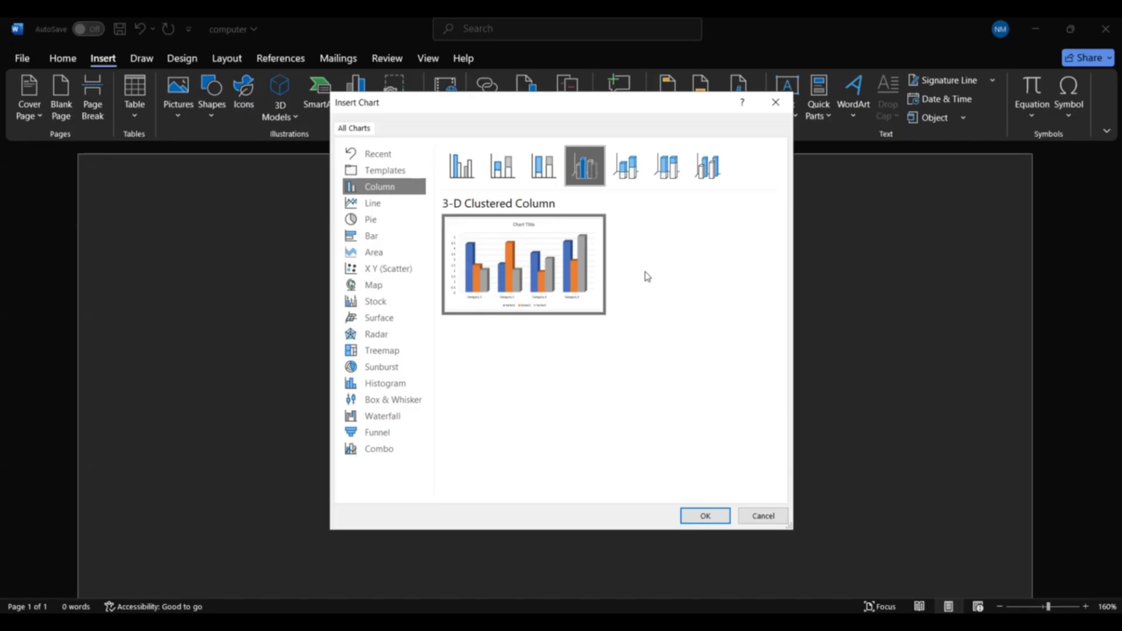
# Preview the Line and Pie chart types in enlarged view.
pyautogui.click(381, 208)
pyautogui.moveTo(552, 252)
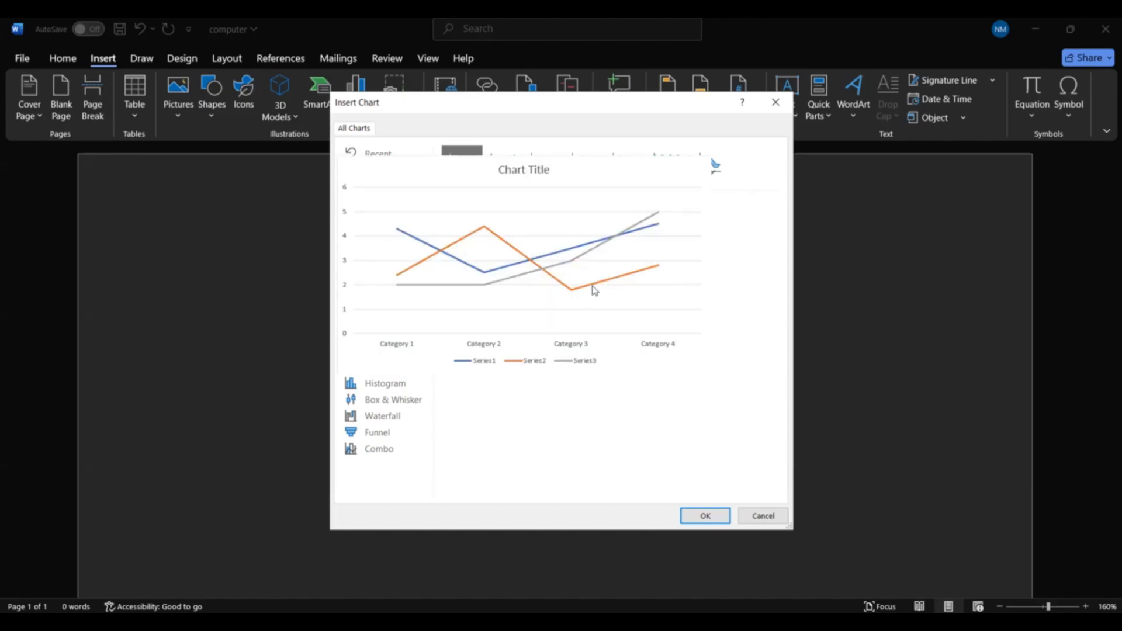
pyautogui.click(374, 220)
pyautogui.moveTo(523, 308)
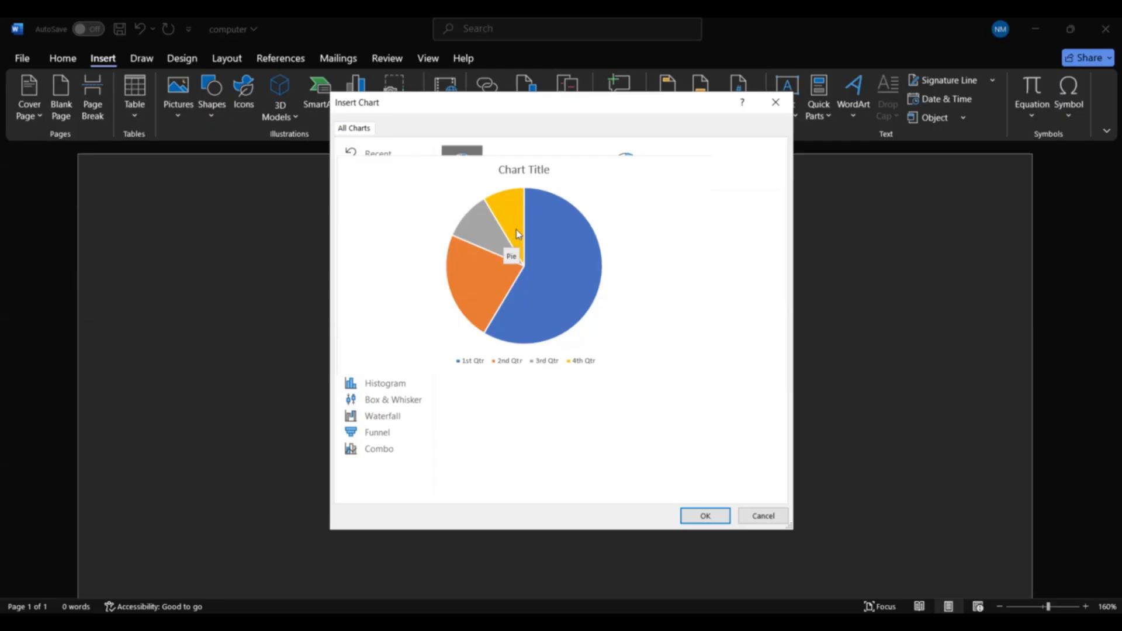
# Preview the Bar, Area and X Y (Scatter) chart types without inserting any.
pyautogui.click(363, 238)
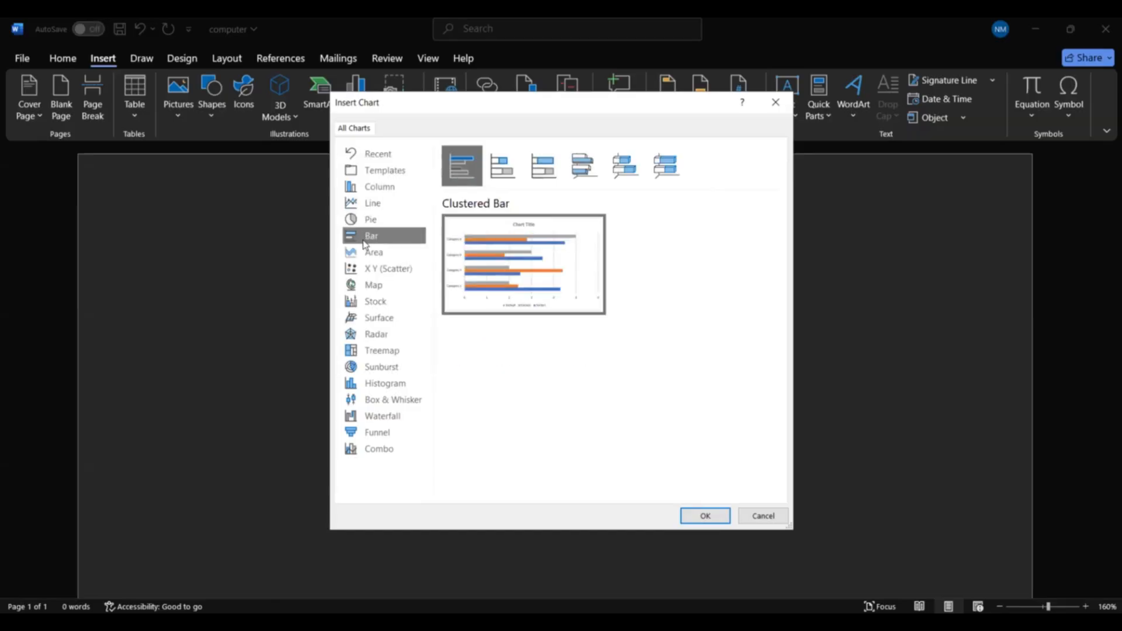
pyautogui.moveTo(450, 250)
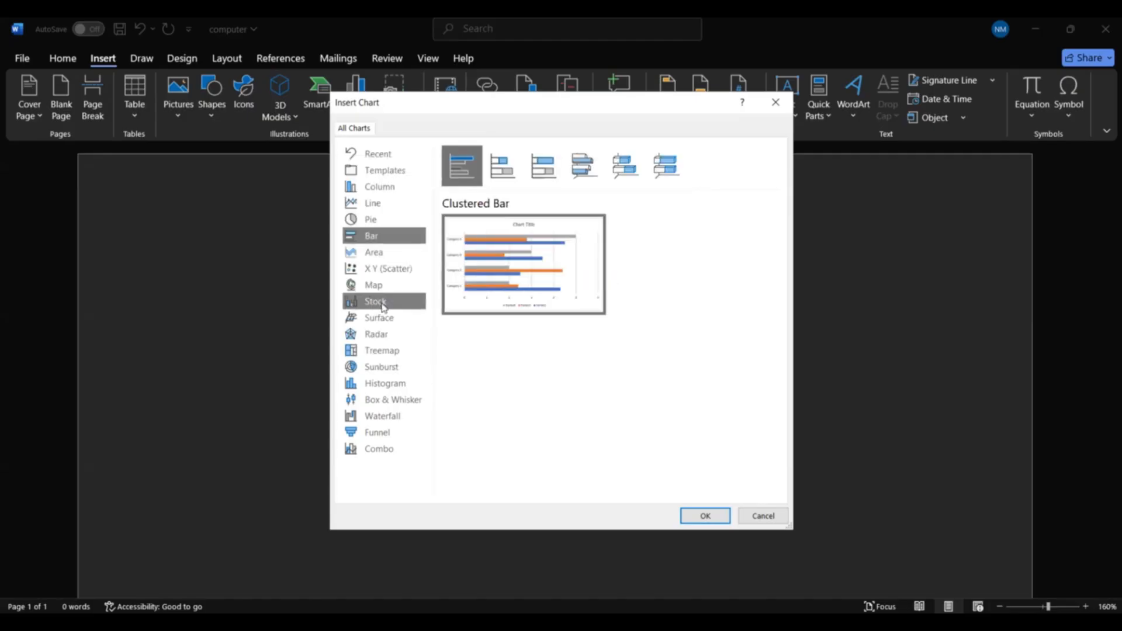
pyautogui.click(372, 255)
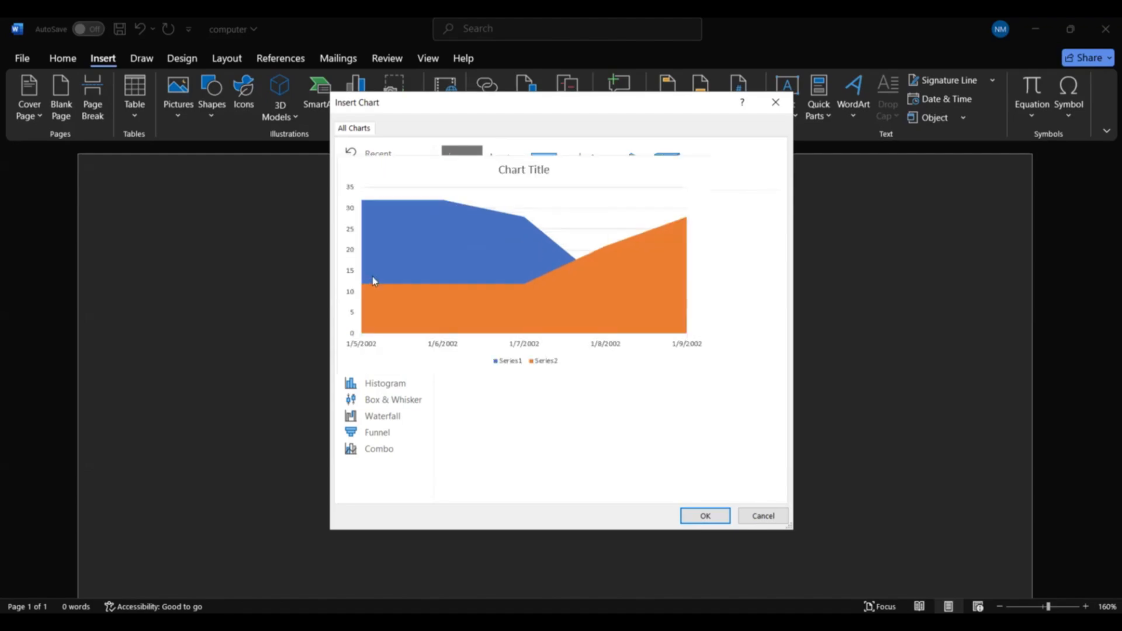
pyautogui.click(373, 271)
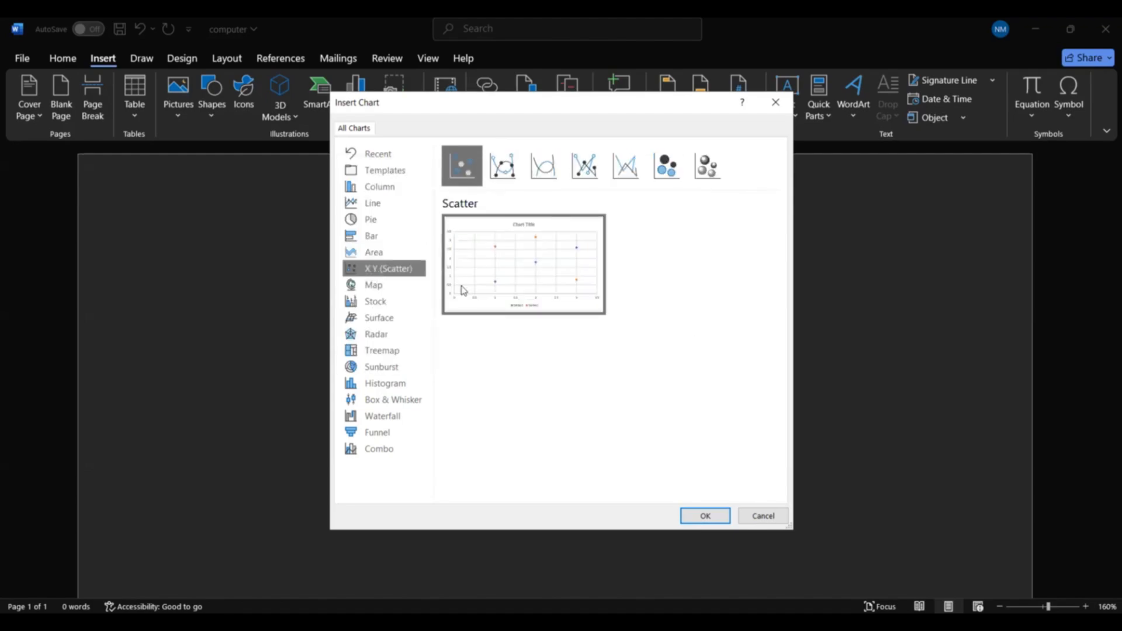
pyautogui.moveTo(579, 302)
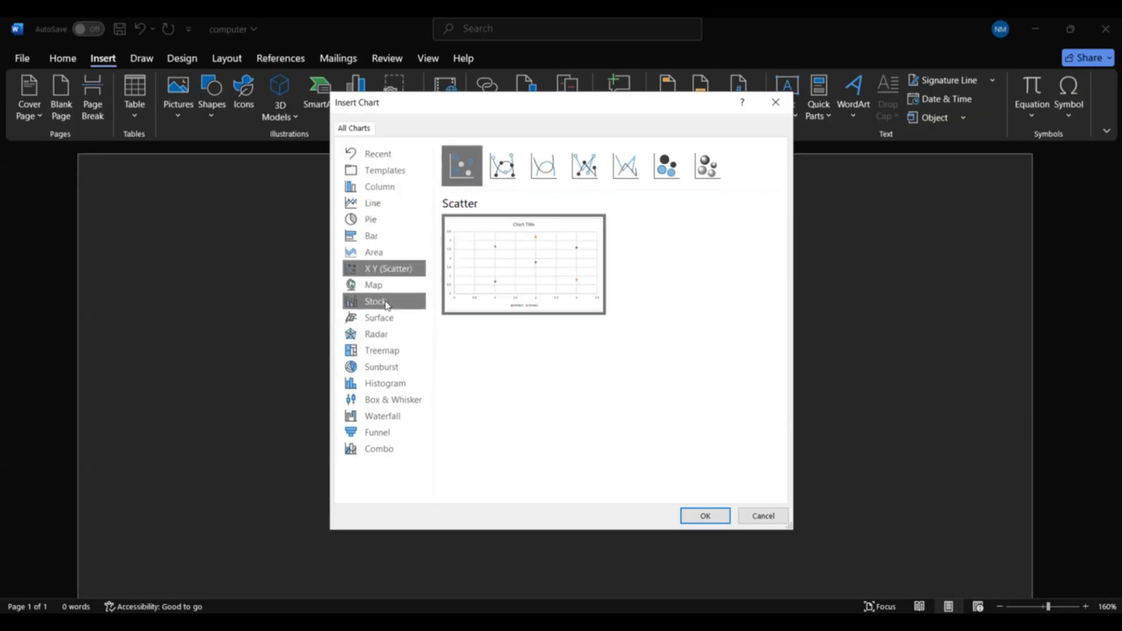
# Preview the Stock, Surface, Radar and Treemap chart types without inserting any.
pyautogui.click(386, 307)
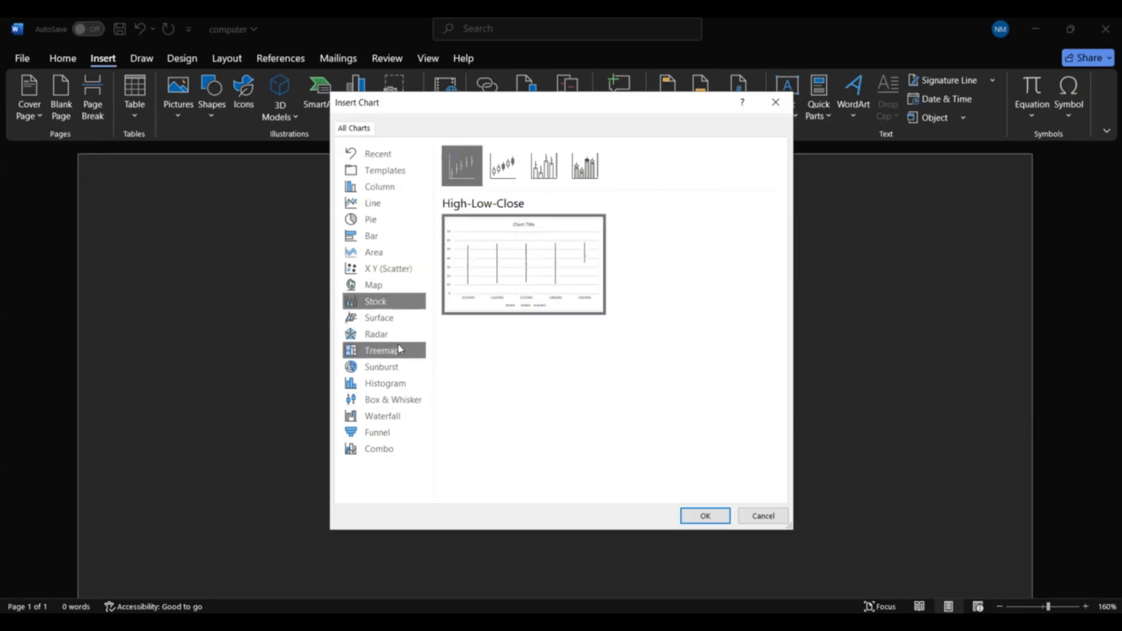
pyautogui.click(387, 319)
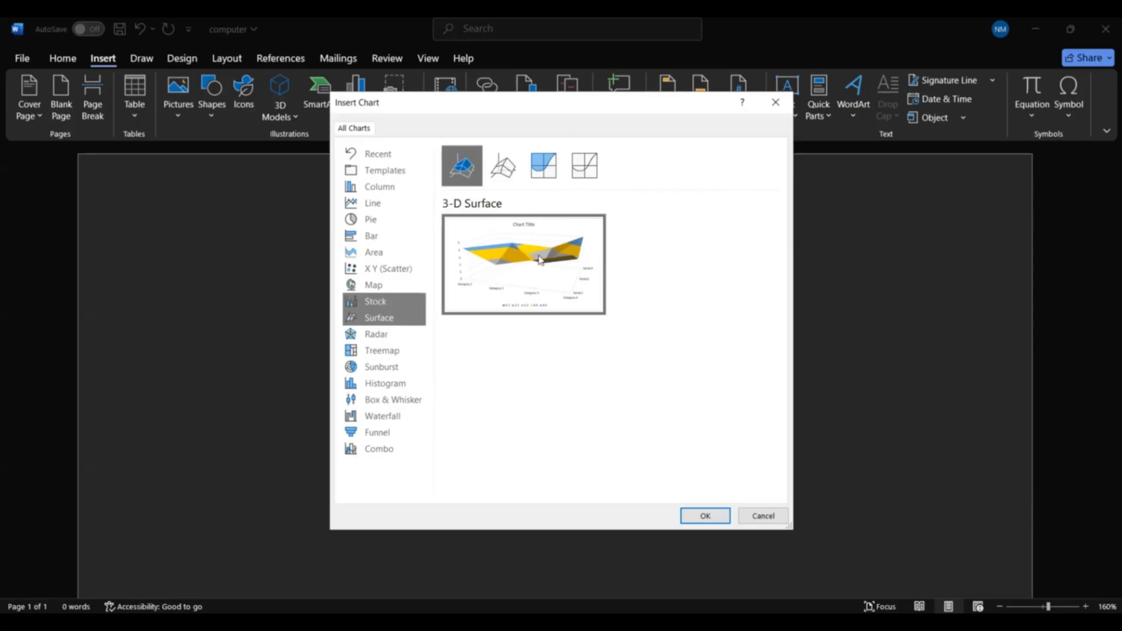
pyautogui.moveTo(549, 260)
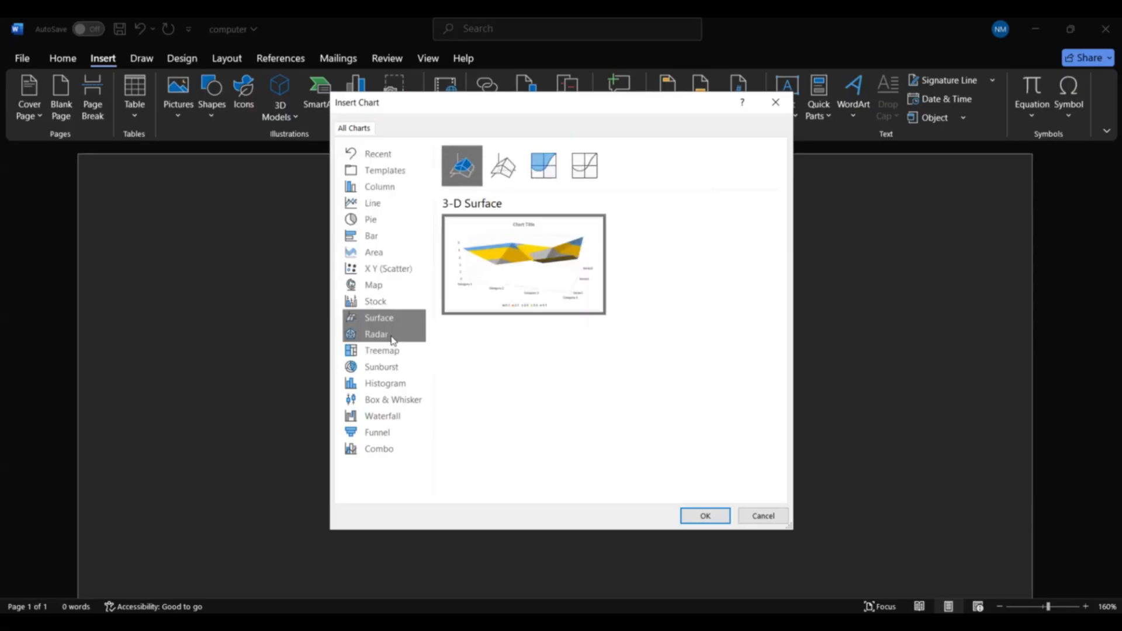
pyautogui.click(391, 337)
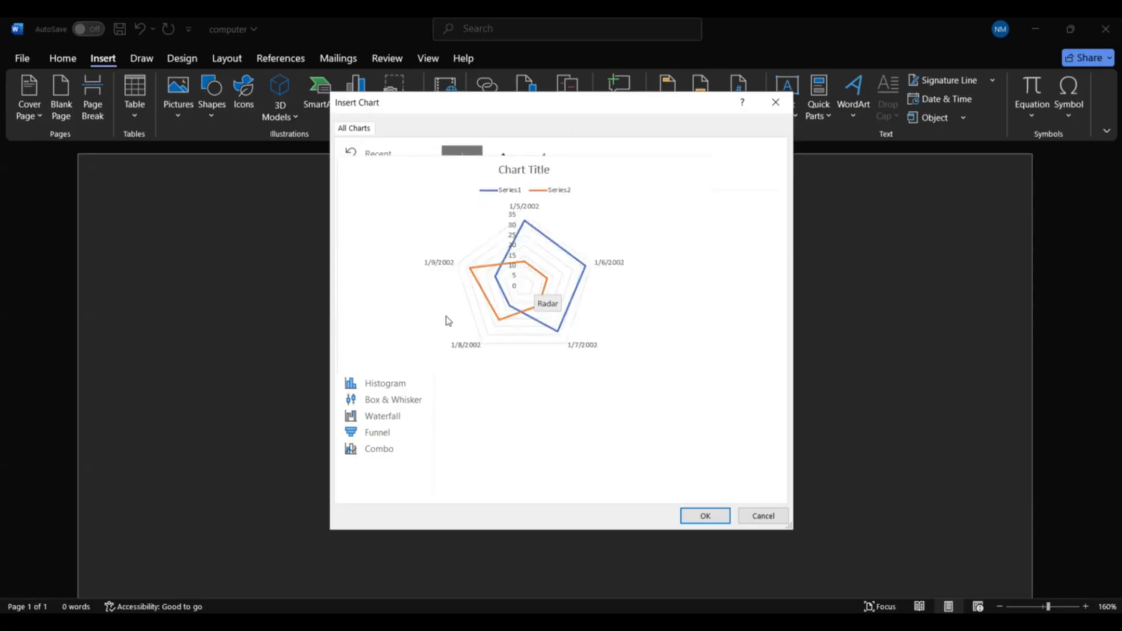
pyautogui.click(378, 350)
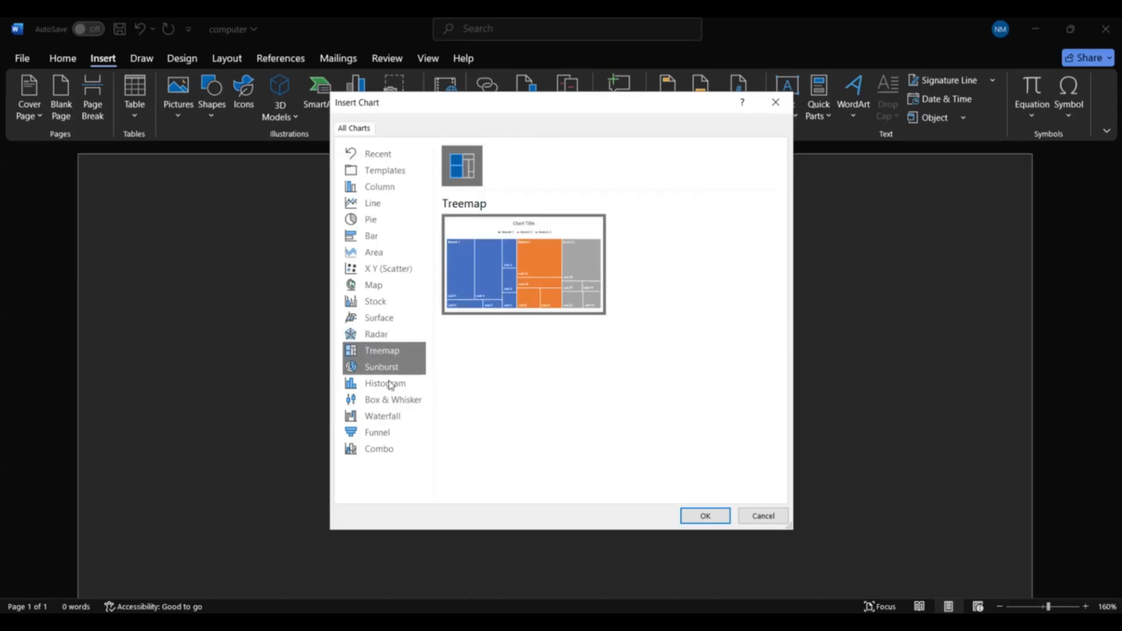
# Preview the Histogram, Box & Whisker, Waterfall, Funnel and Combo chart types, and leave chart insertion without adding one.
pyautogui.click(392, 384)
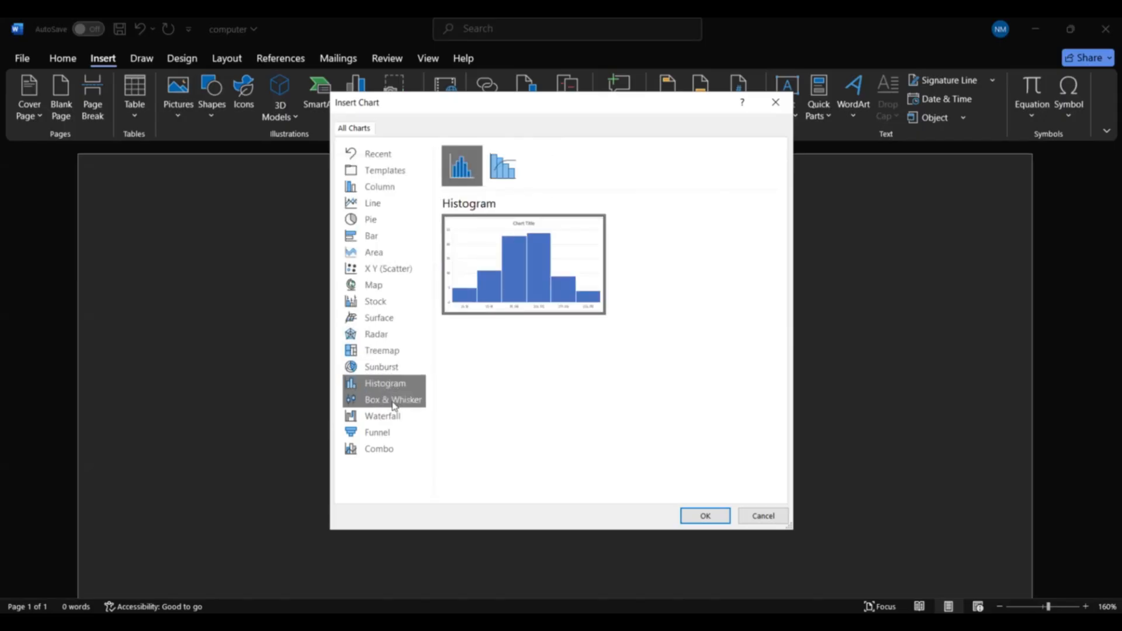
pyautogui.click(394, 402)
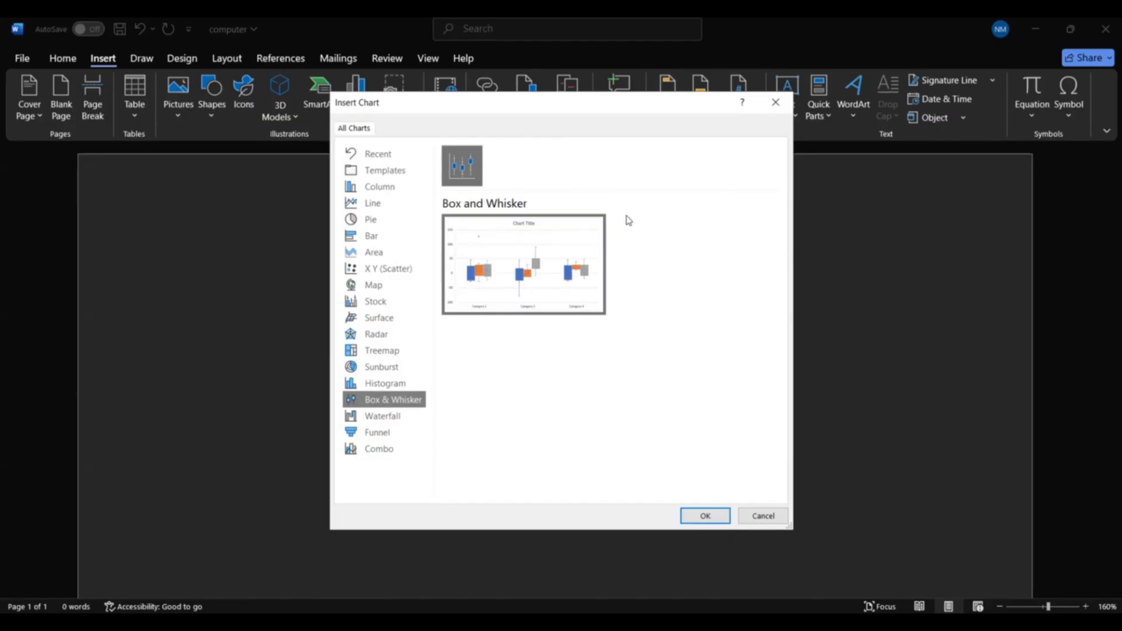
pyautogui.click(393, 418)
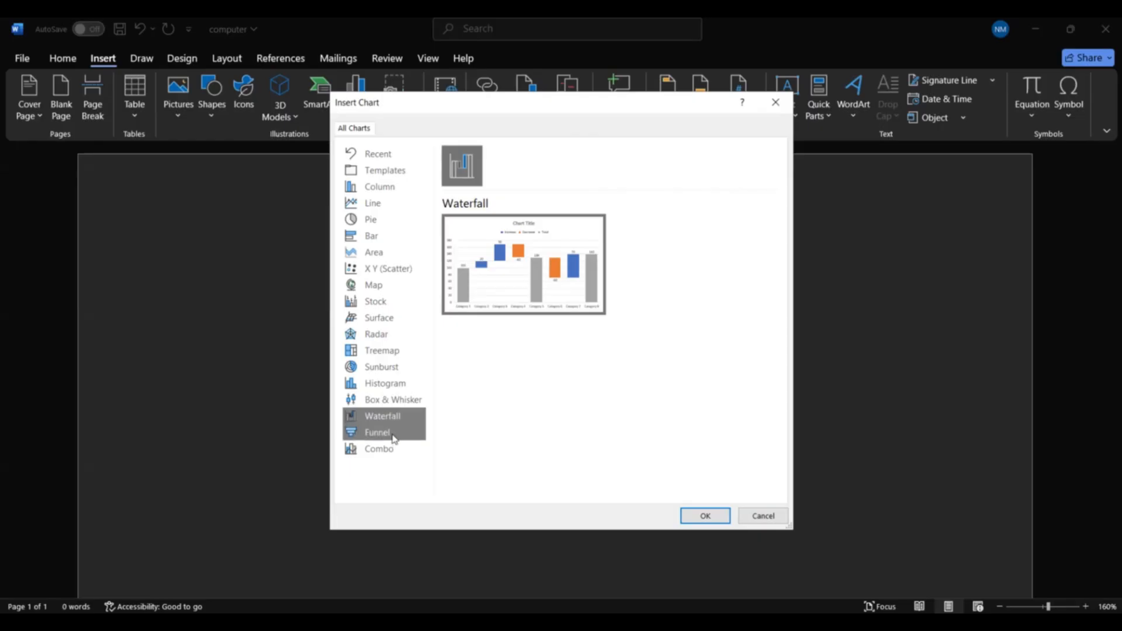
pyautogui.click(393, 433)
pyautogui.click(390, 449)
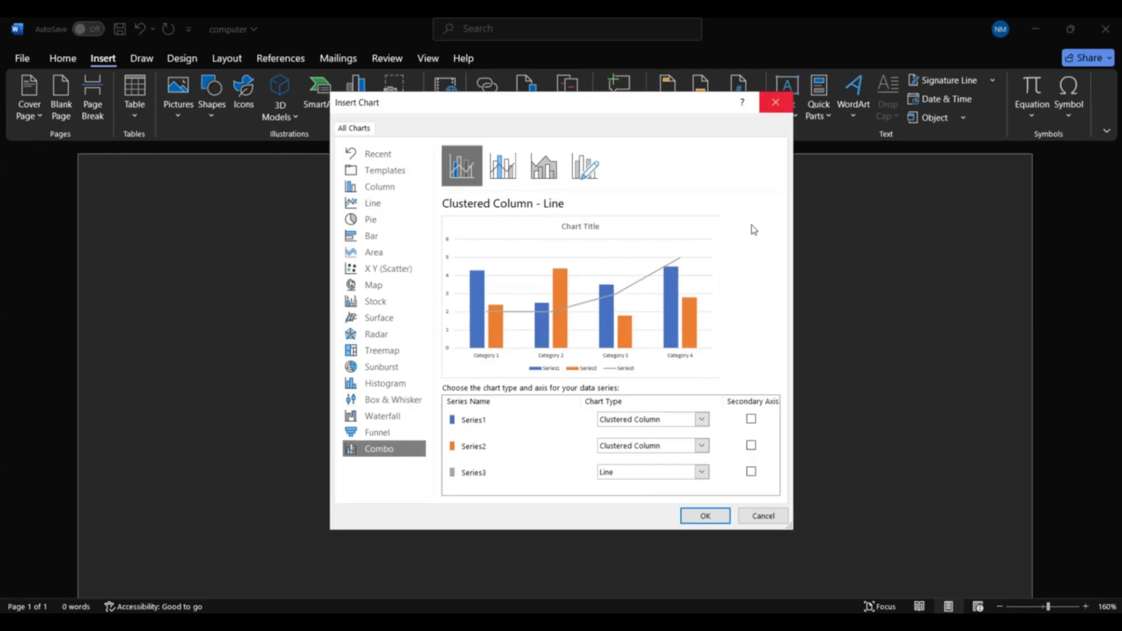
pyautogui.press('Escape')
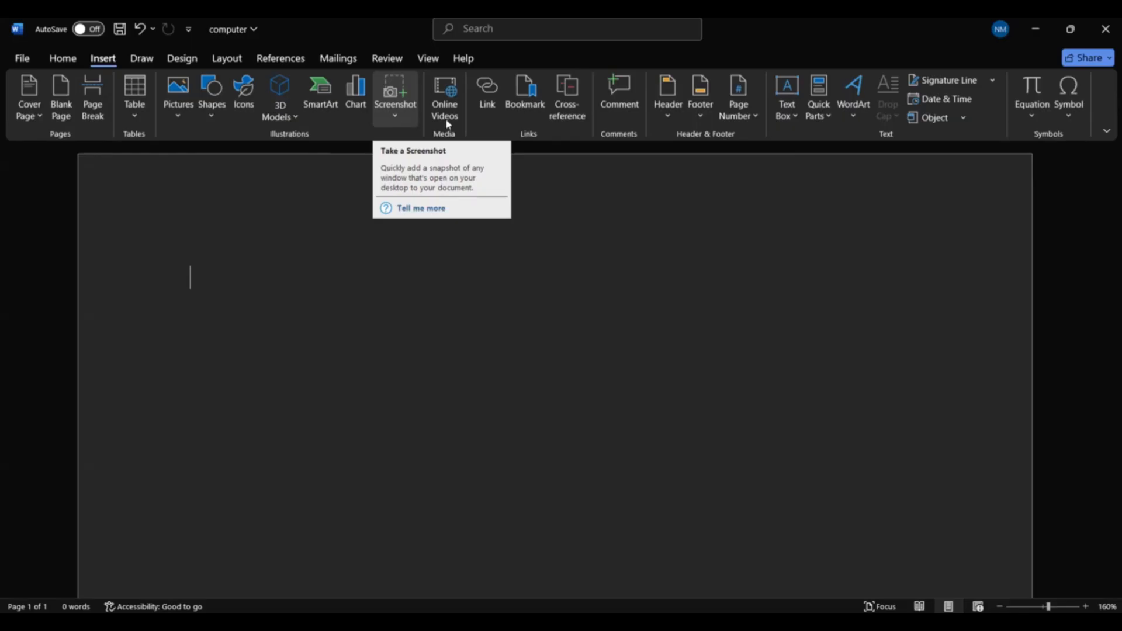
# Review the Screenshot, Online Videos, Link and Cross-reference insertion features without inserting anything.
pyautogui.click(401, 116)
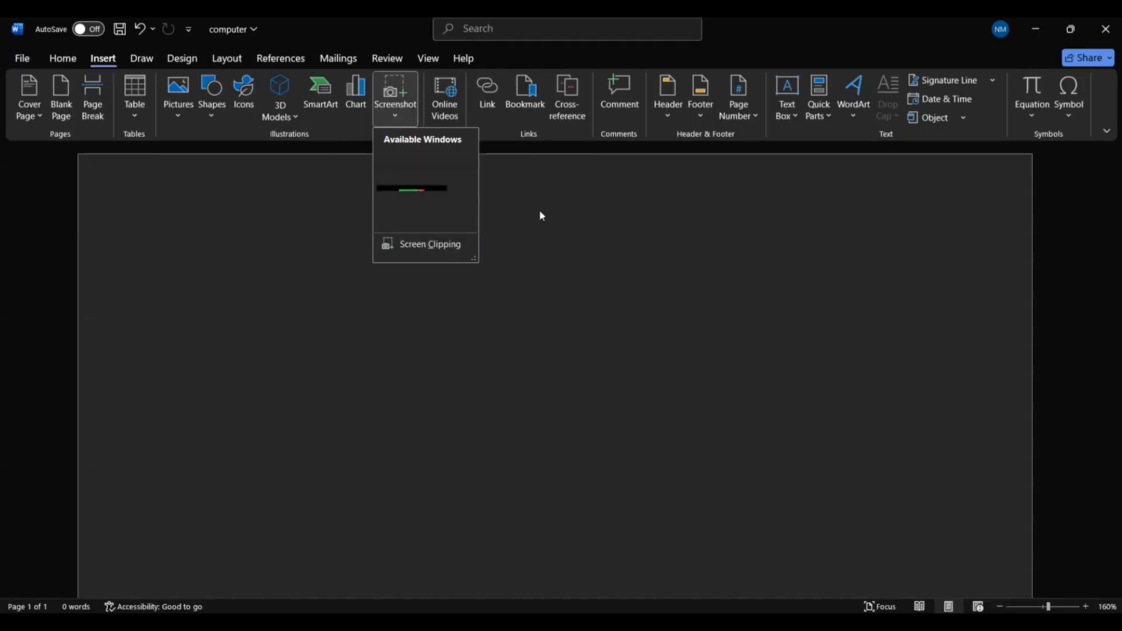
pyautogui.click(448, 128)
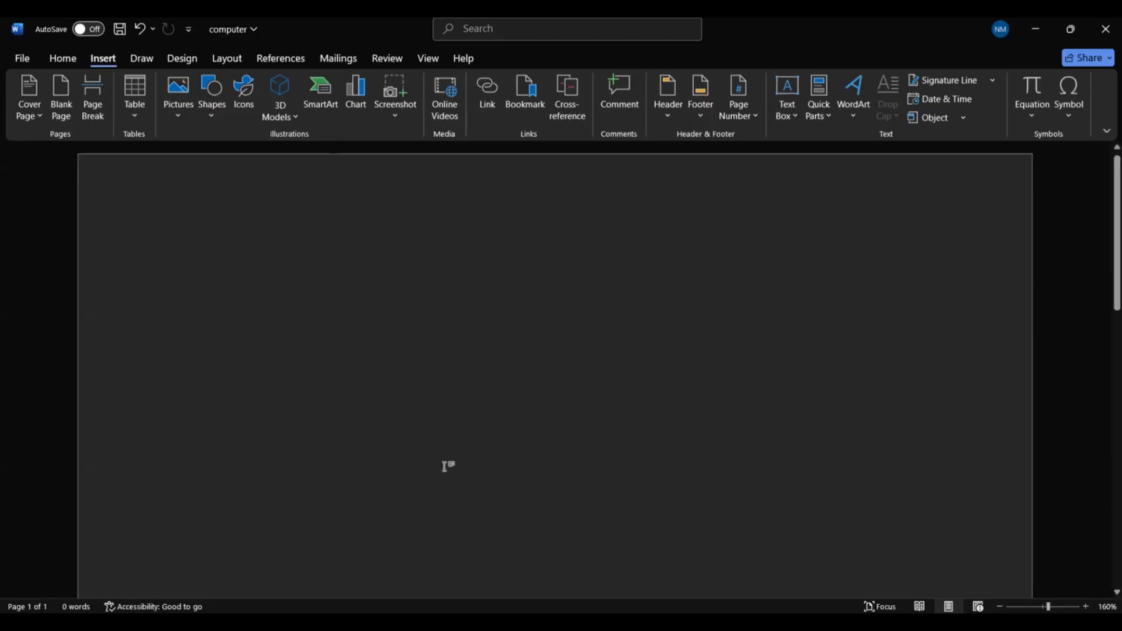
pyautogui.click(494, 92)
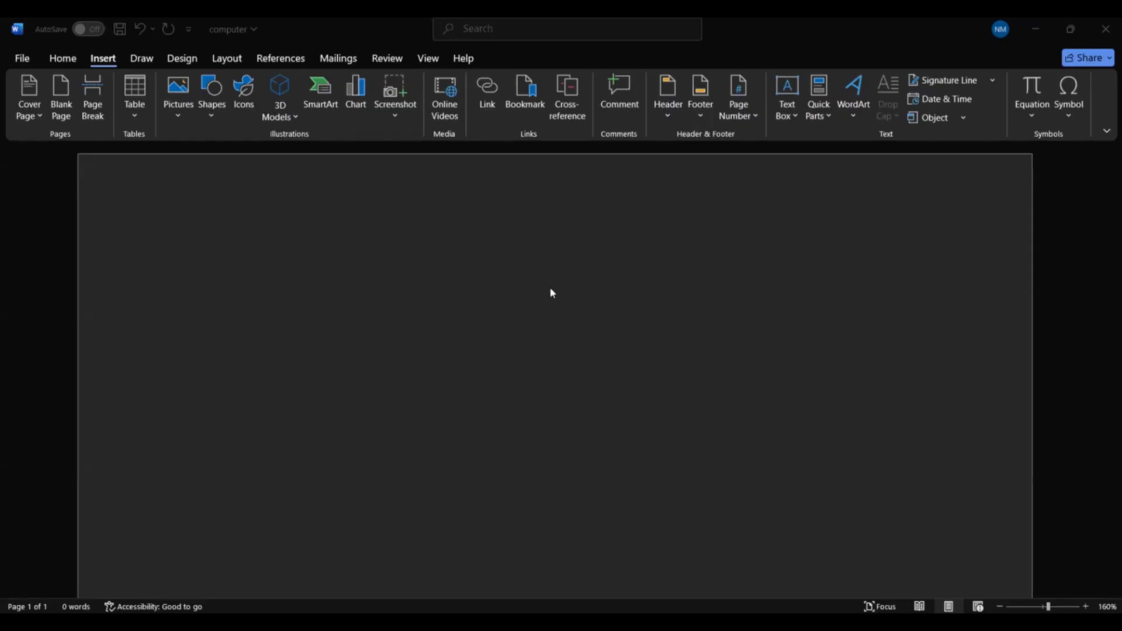
pyautogui.click(576, 75)
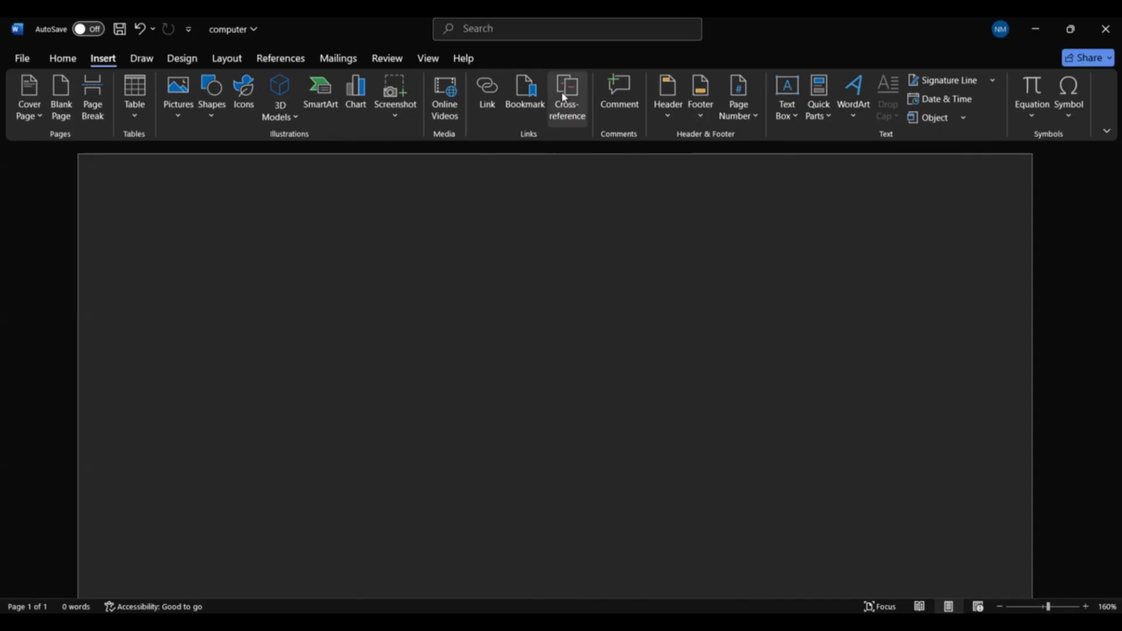
# Insert an empty comment at the start of the blank page and review the actions available for it.
pyautogui.click(631, 113)
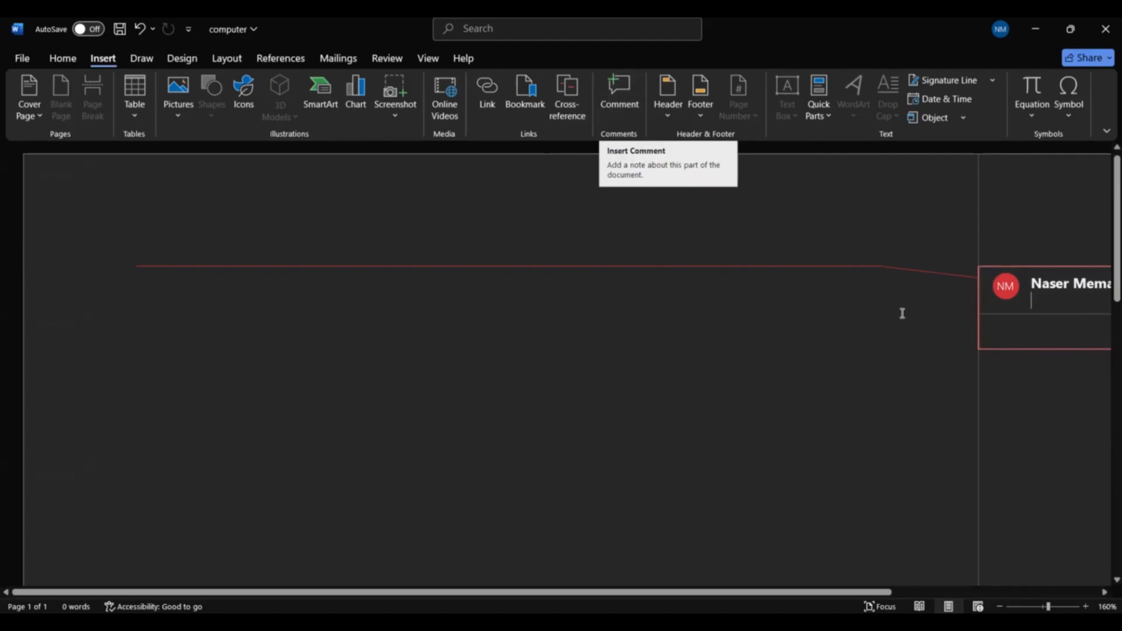
pyautogui.click(870, 267)
pyautogui.click(1032, 304)
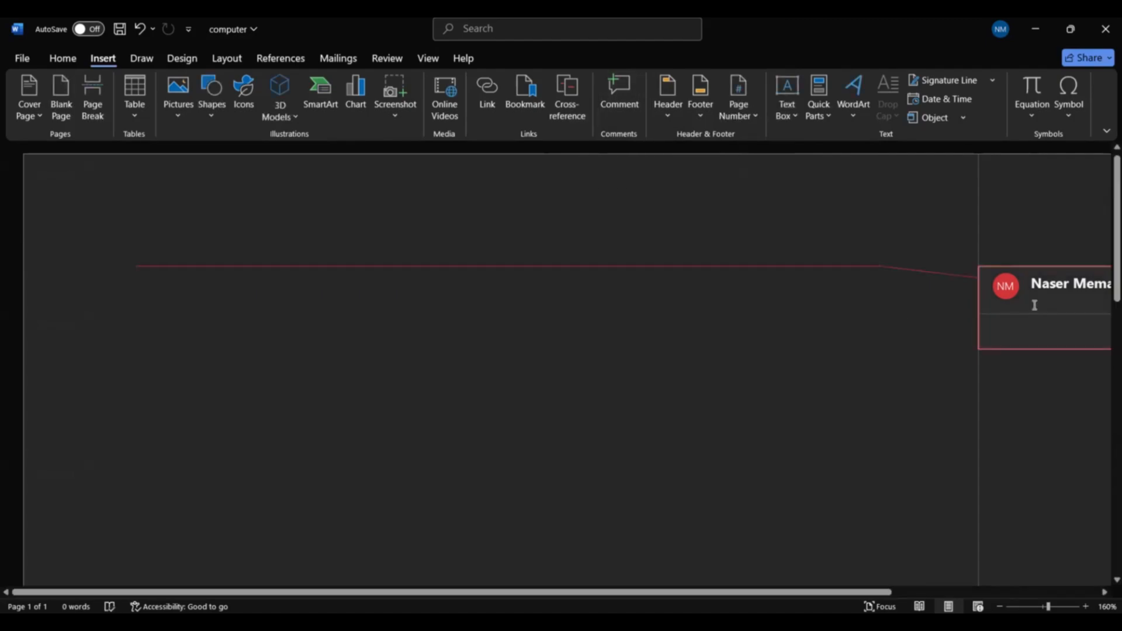
pyautogui.rightClick(1034, 350)
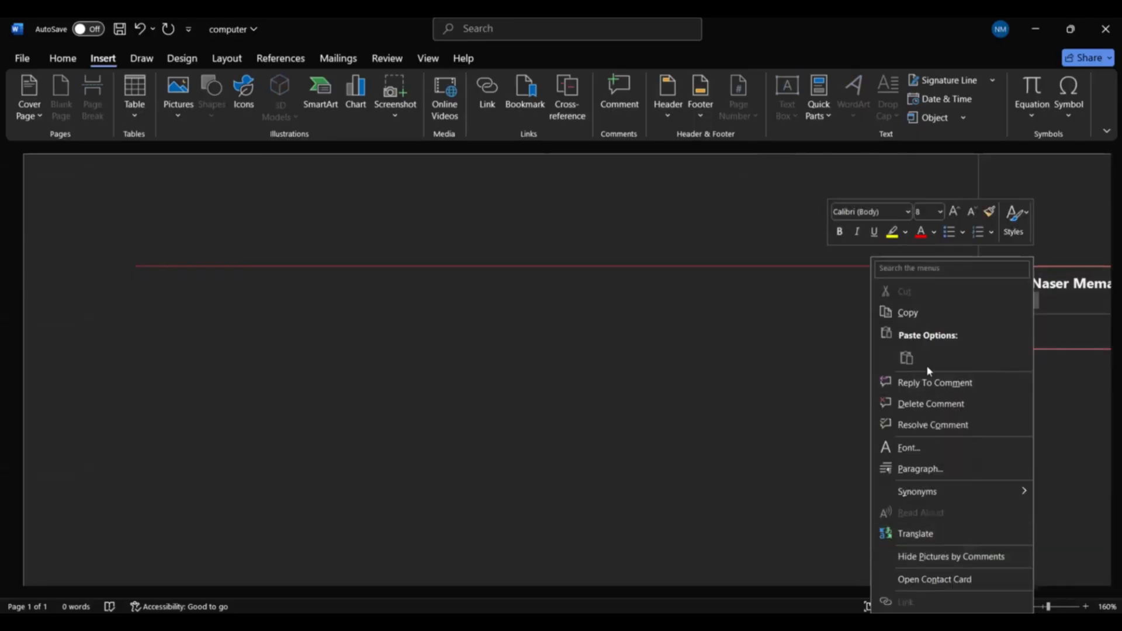
pyautogui.click(1040, 349)
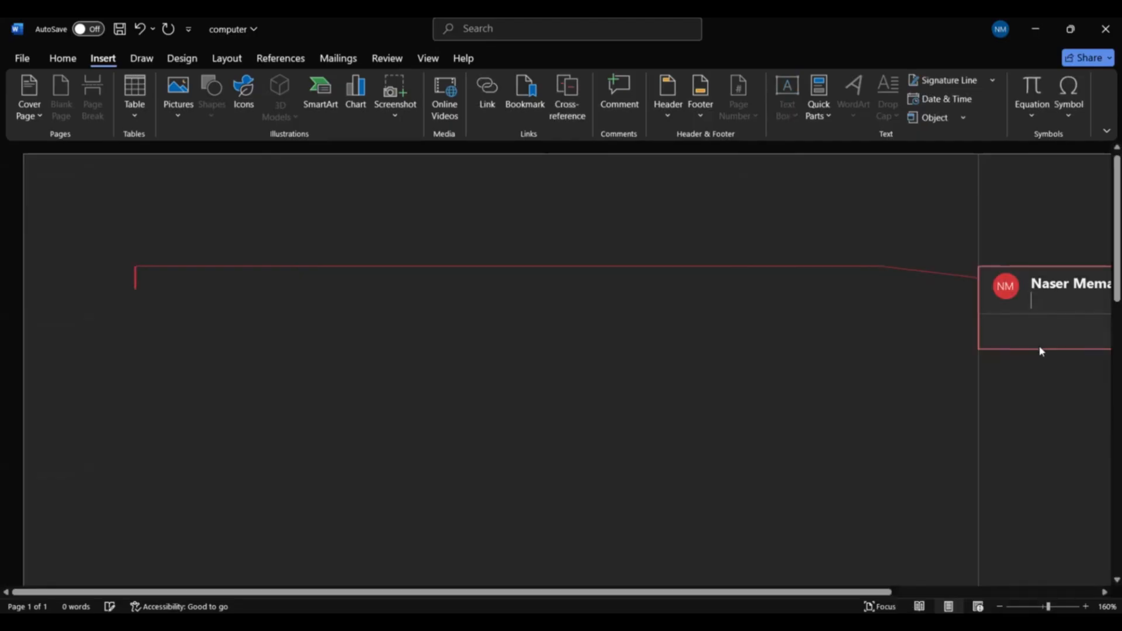
# Reselect the comment and view its author's contact card, closing the card when done.
pyautogui.click(362, 267)
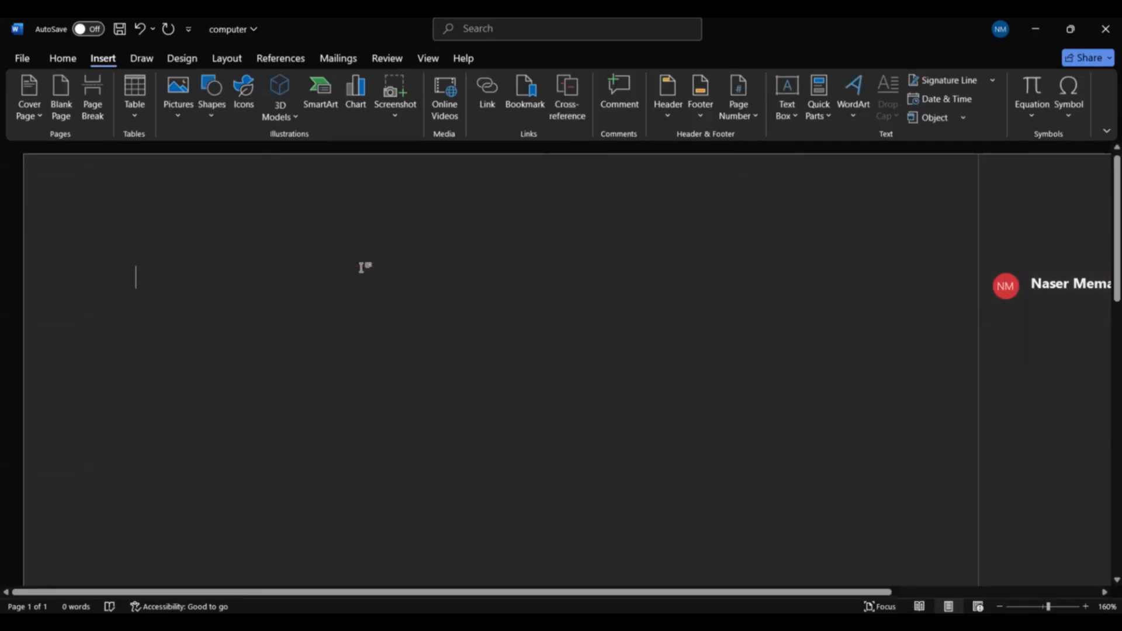
pyautogui.click(1001, 279)
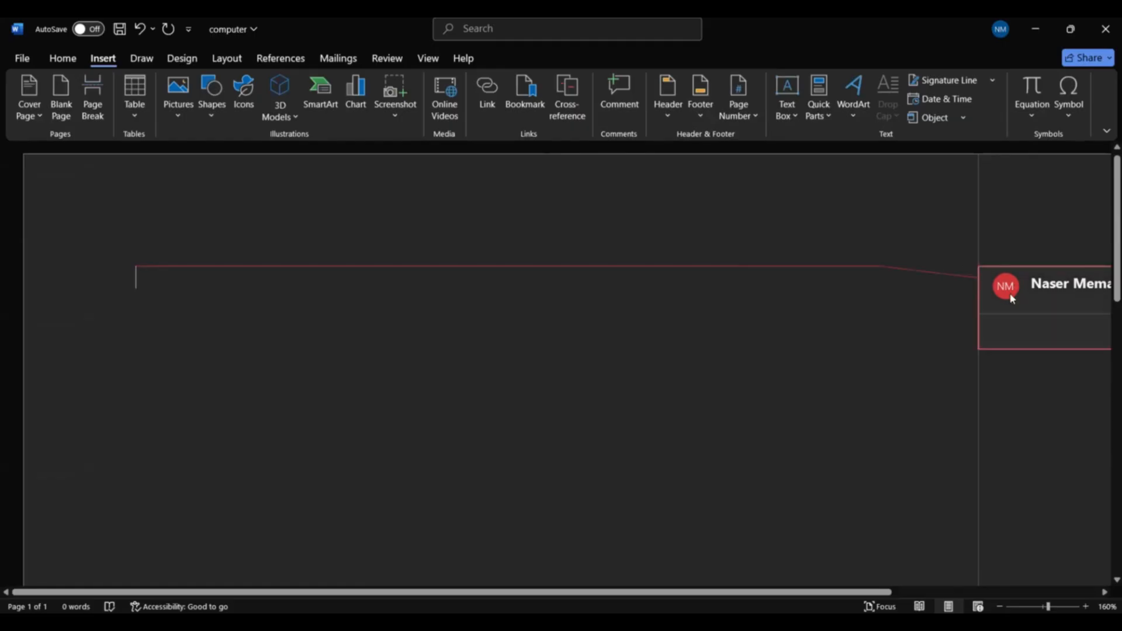
pyautogui.moveTo(1004, 290)
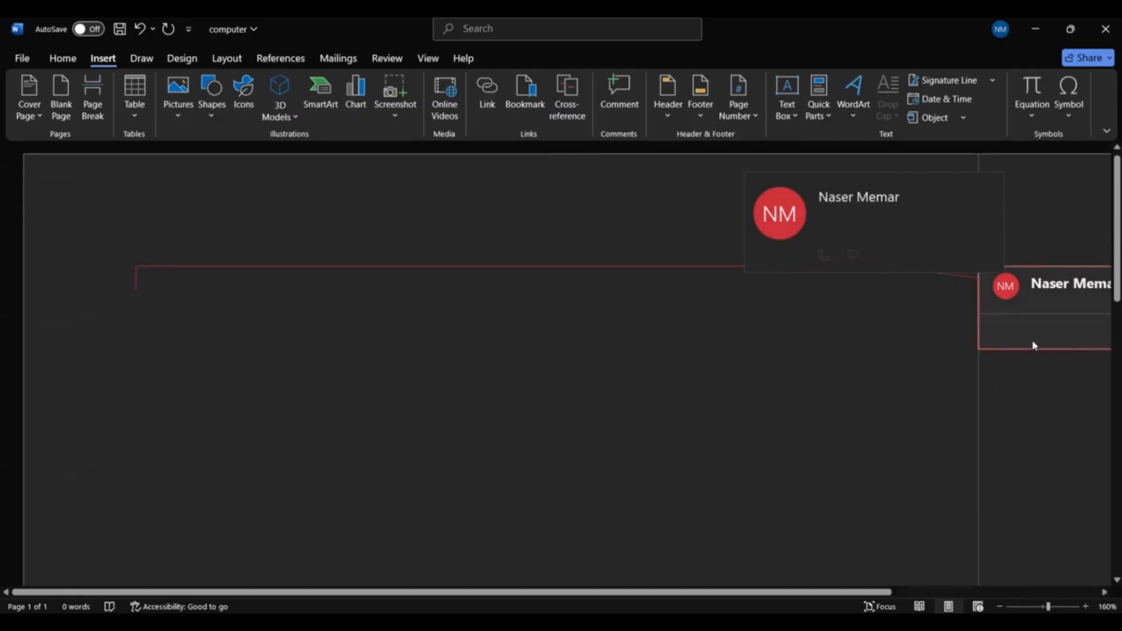
pyautogui.click(1007, 286)
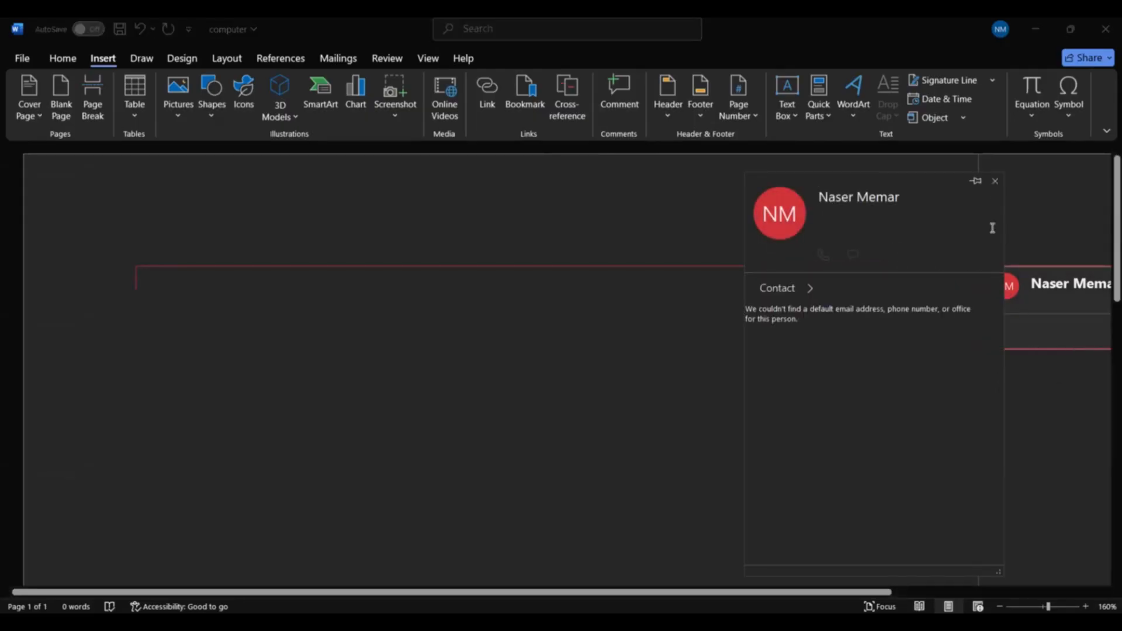
pyautogui.click(995, 180)
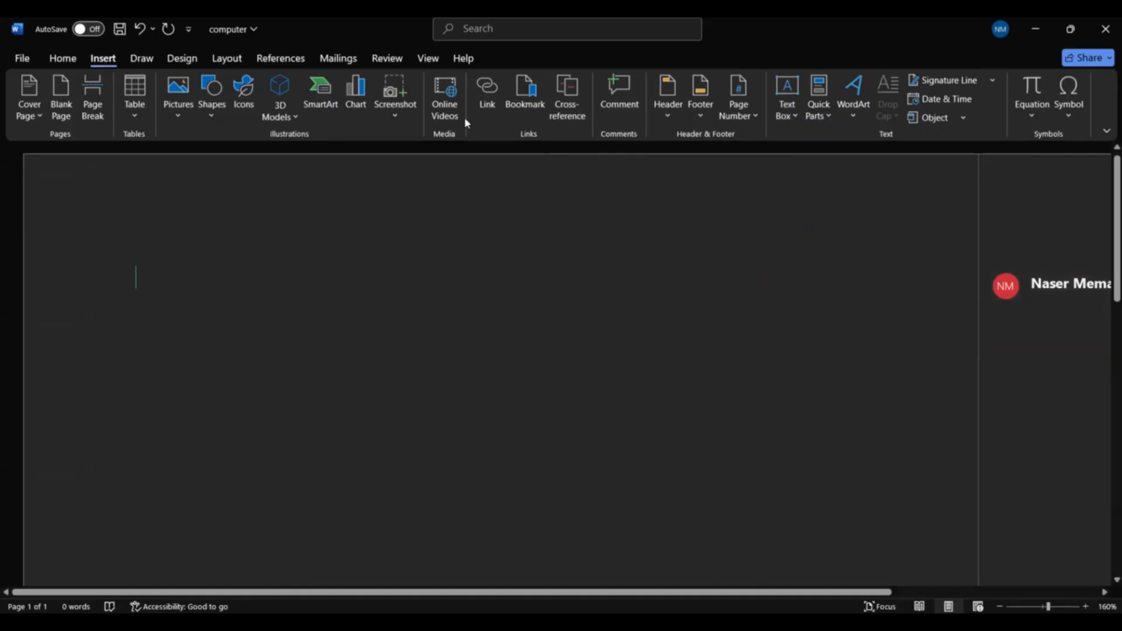
# Insert a second empty comment at the same place and mark it as resolved.
pyautogui.click(640, 100)
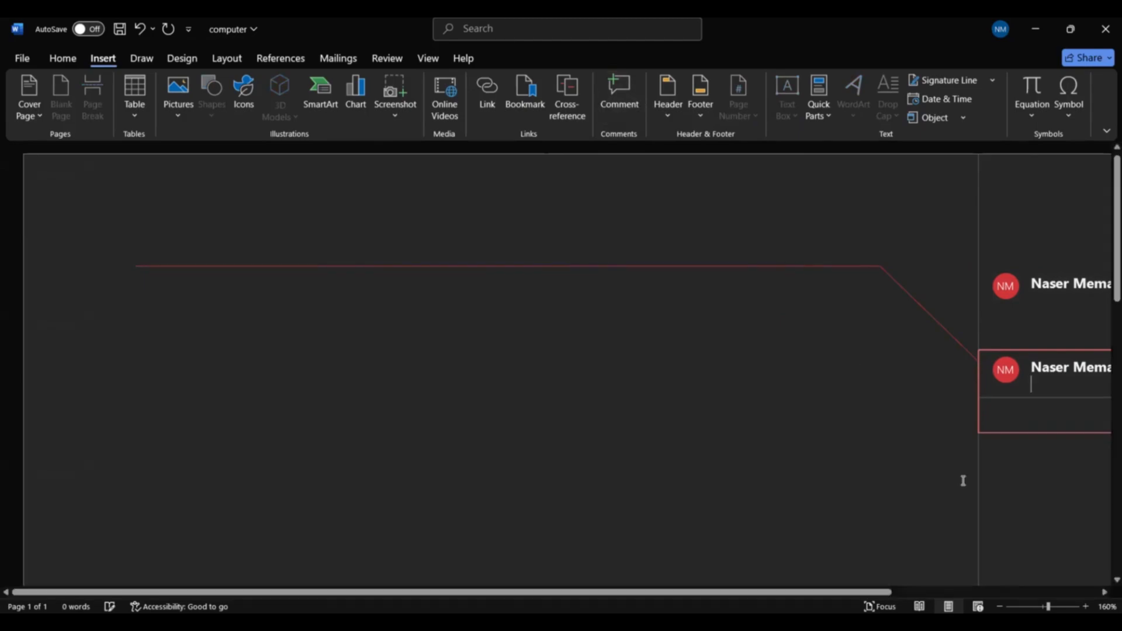
pyautogui.moveTo(783, 592); pyautogui.dragTo(990, 592)
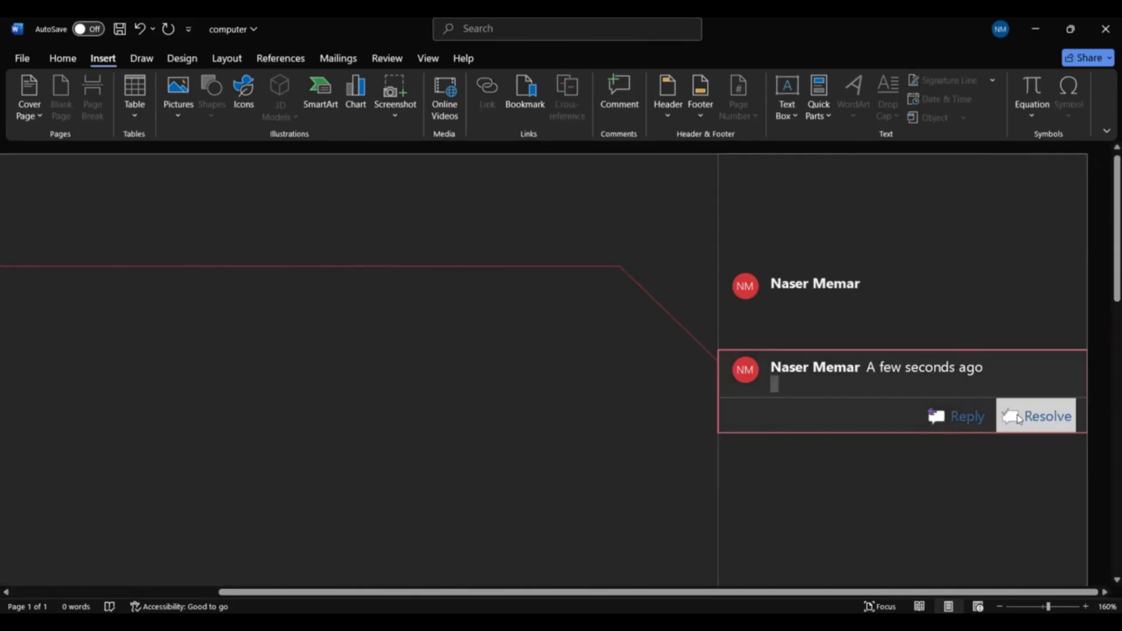
pyautogui.click(1019, 419)
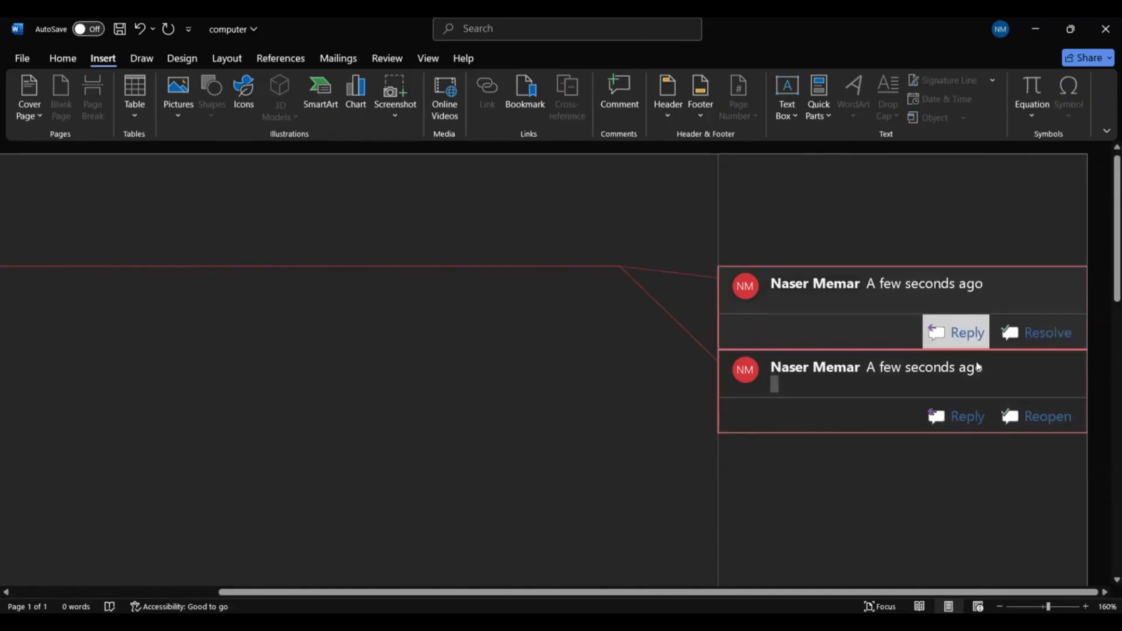
# Check the actions available for the first comment, and undo the comment changes until both comments are removed.
pyautogui.click(937, 291)
pyautogui.rightClick(937, 291)
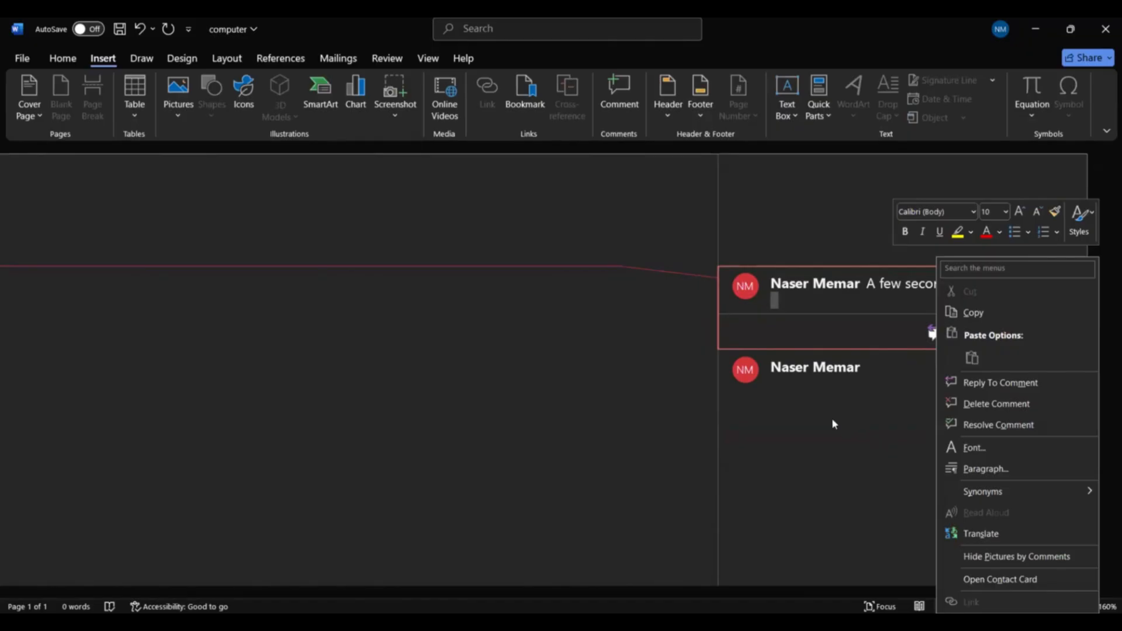
pyautogui.click(140, 30)
pyautogui.click(140, 31)
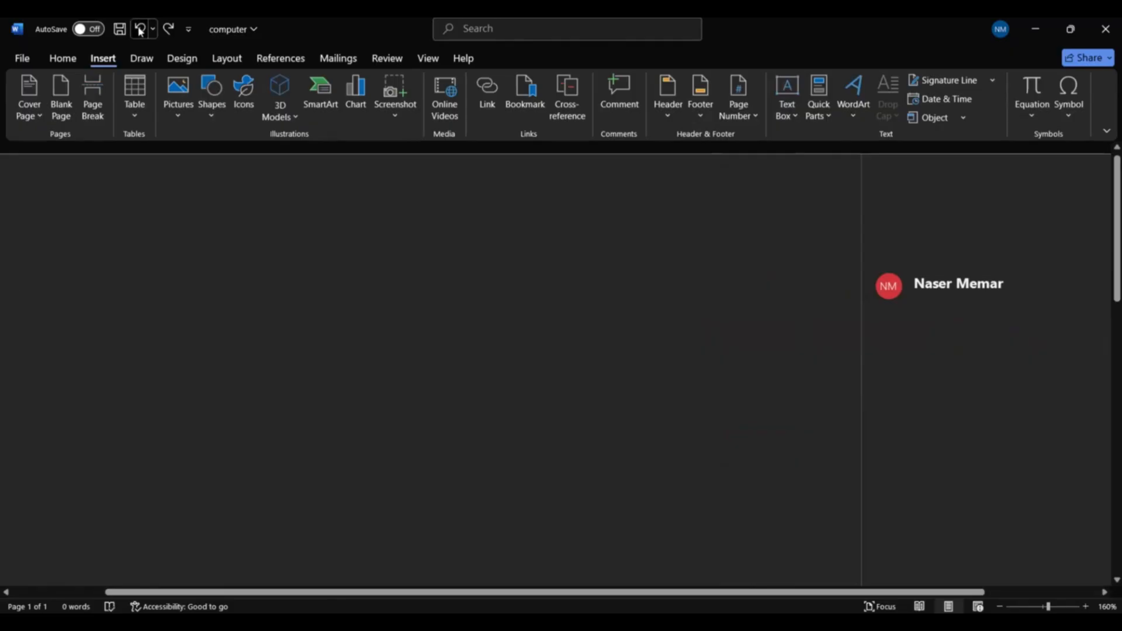
pyautogui.click(140, 30)
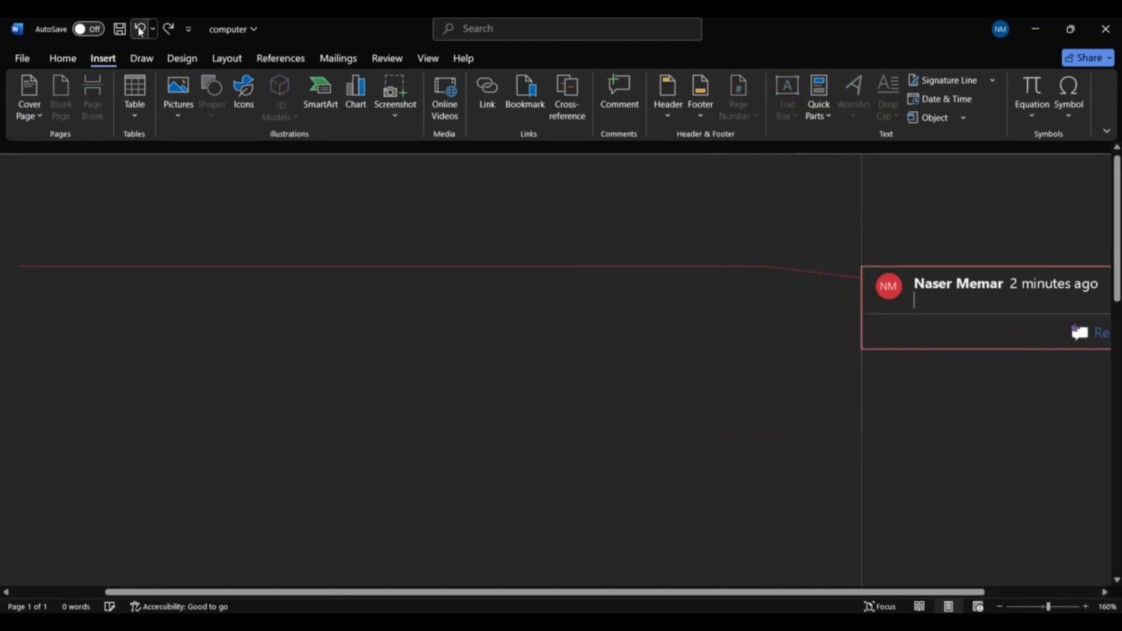
pyautogui.click(139, 30)
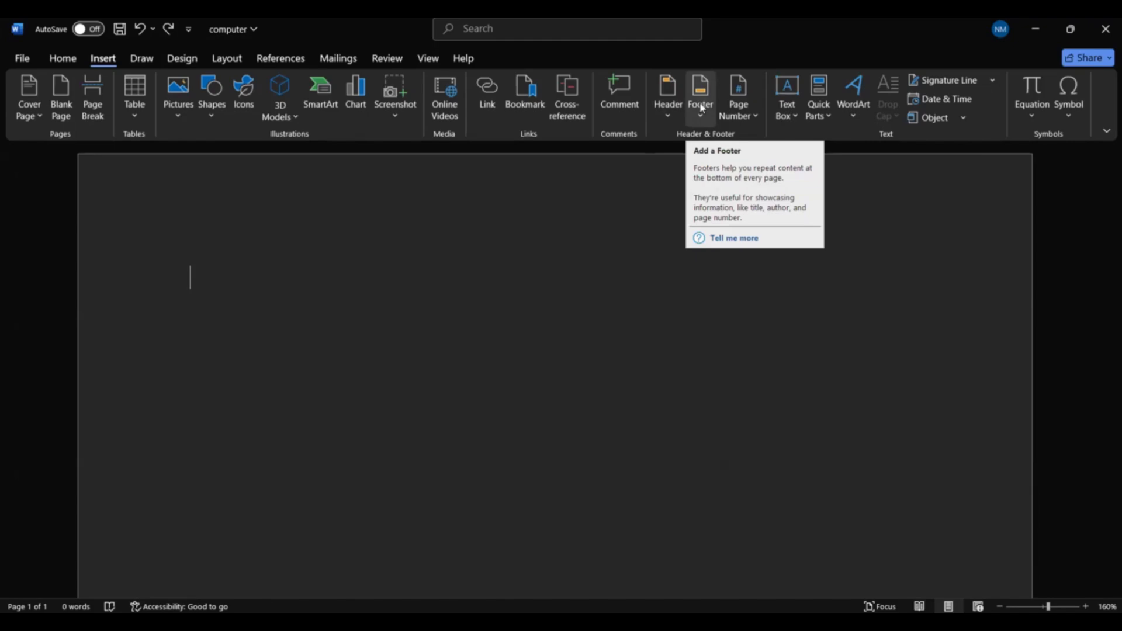
# Browse the built-in header designs from Blank through Whisp, and close the gallery without inserting one.
pyautogui.click(662, 118)
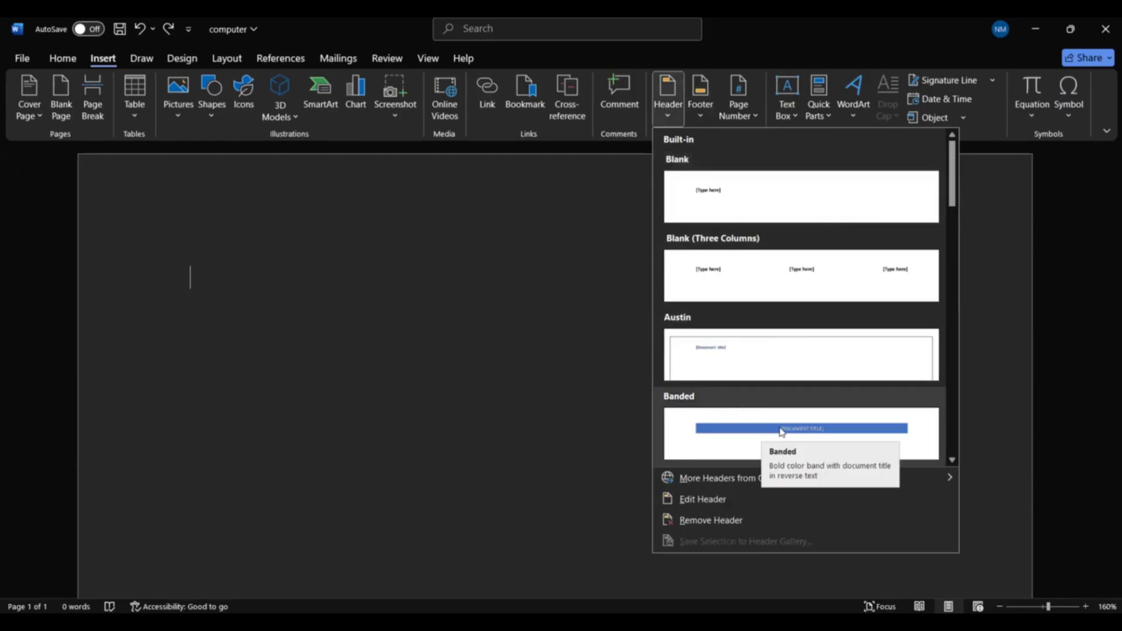
pyautogui.scroll(-5, 940, 350)
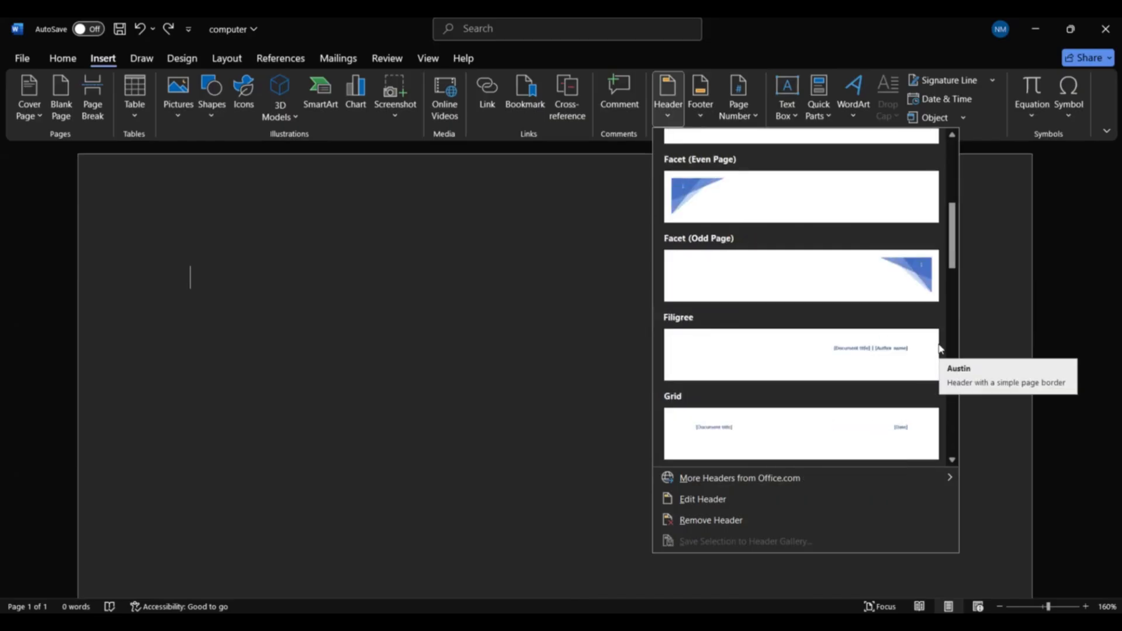
pyautogui.scroll(1, 917, 267)
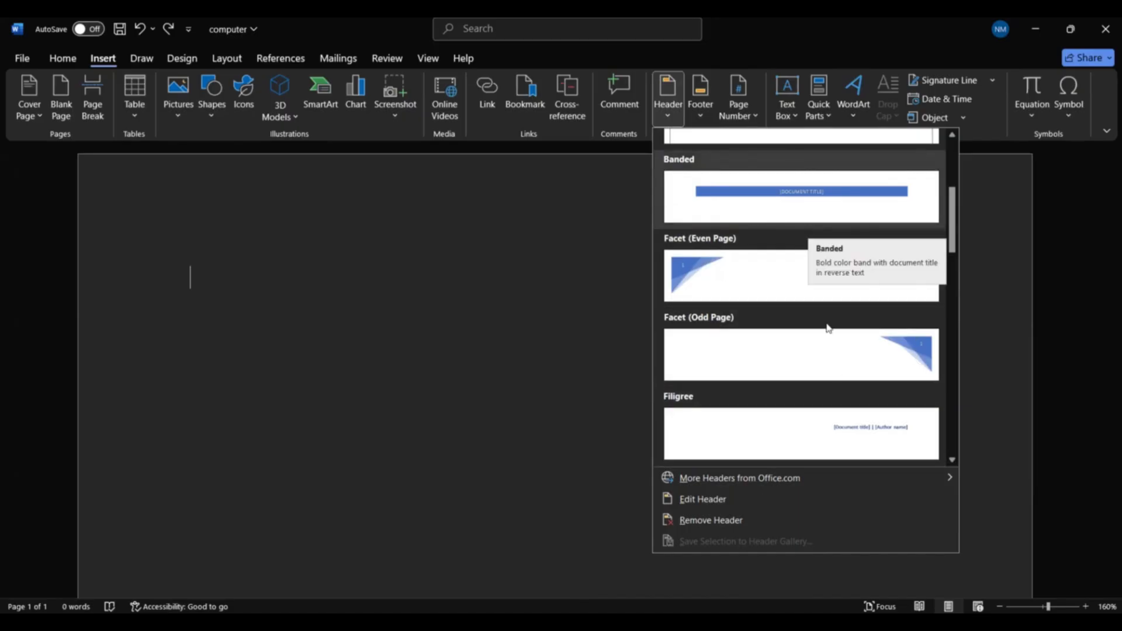
pyautogui.scroll(-3, 837, 391)
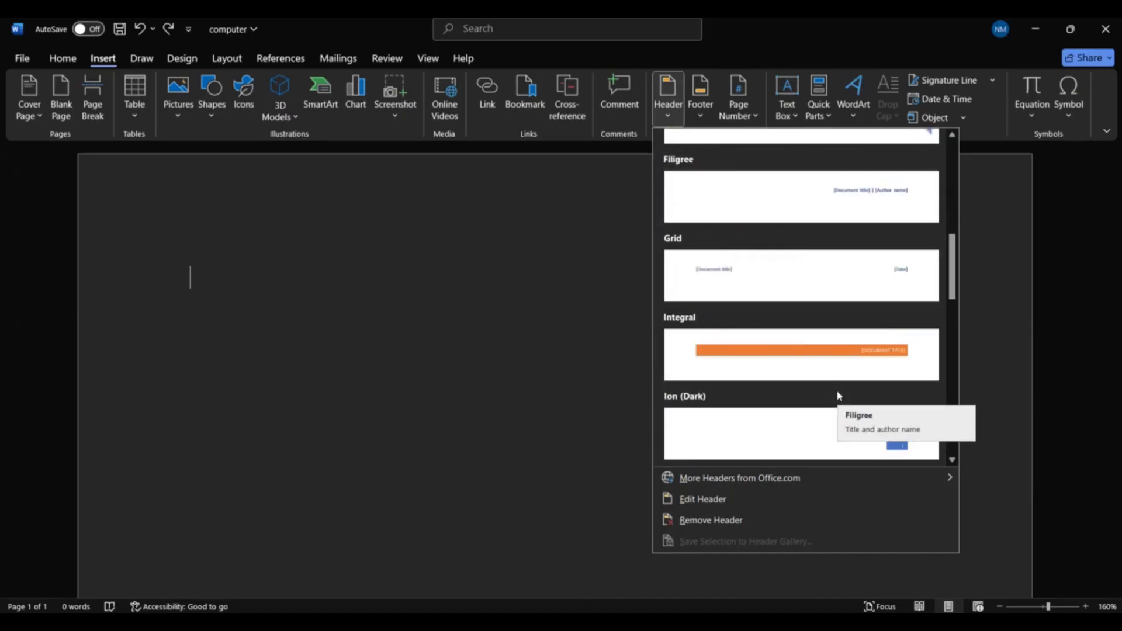
pyautogui.scroll(-3, 836, 390)
pyautogui.scroll(-6, 836, 390)
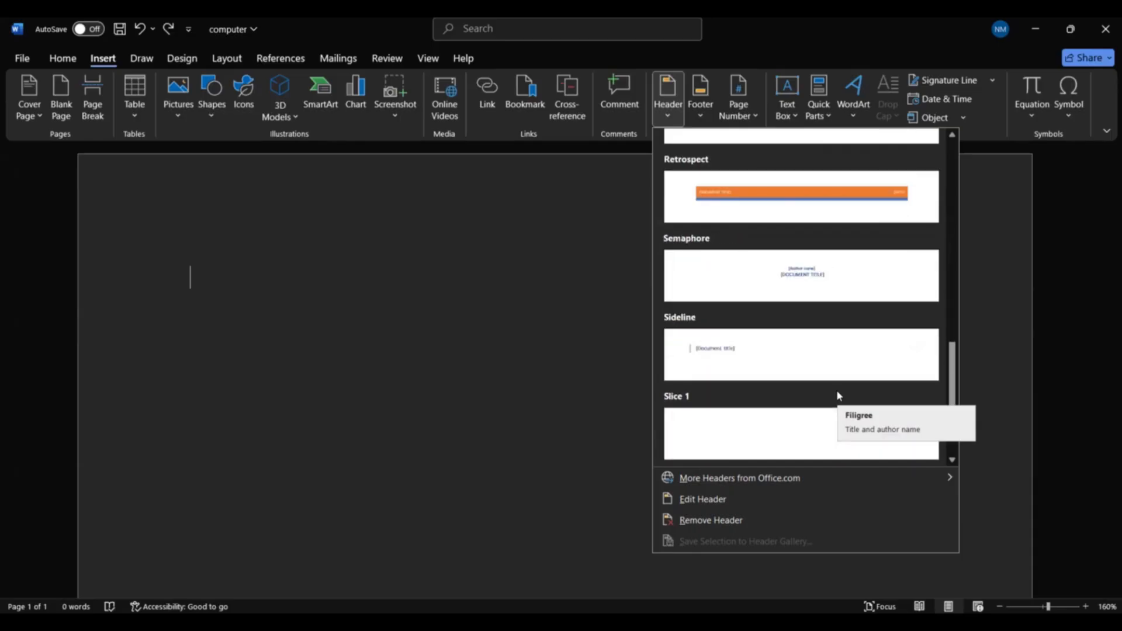
pyautogui.scroll(-1, 836, 390)
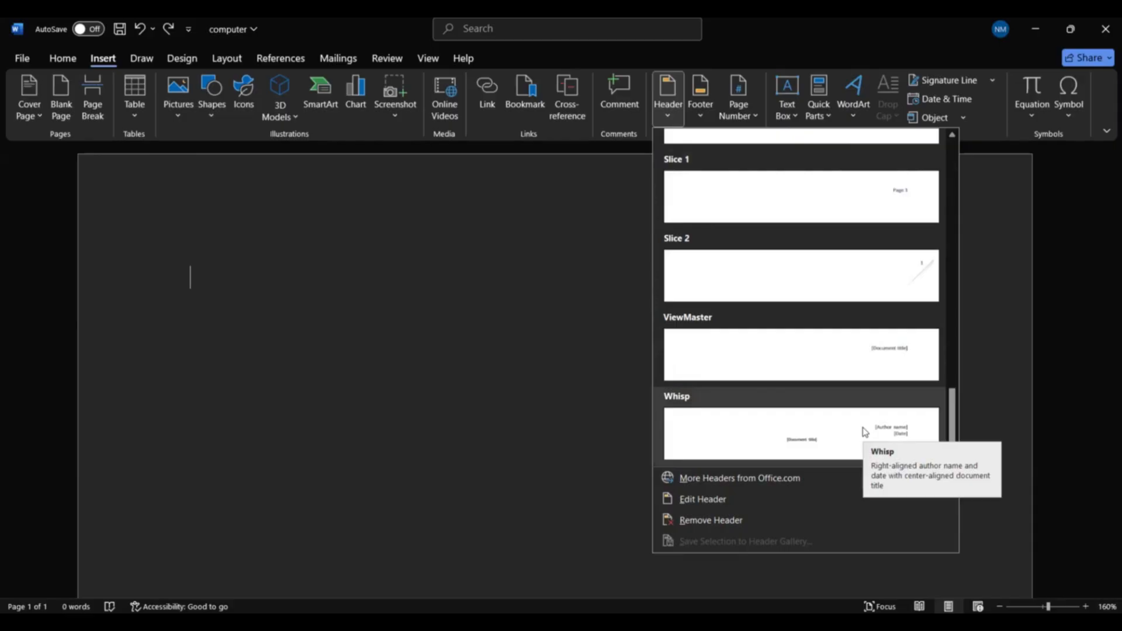
pyautogui.click(999, 253)
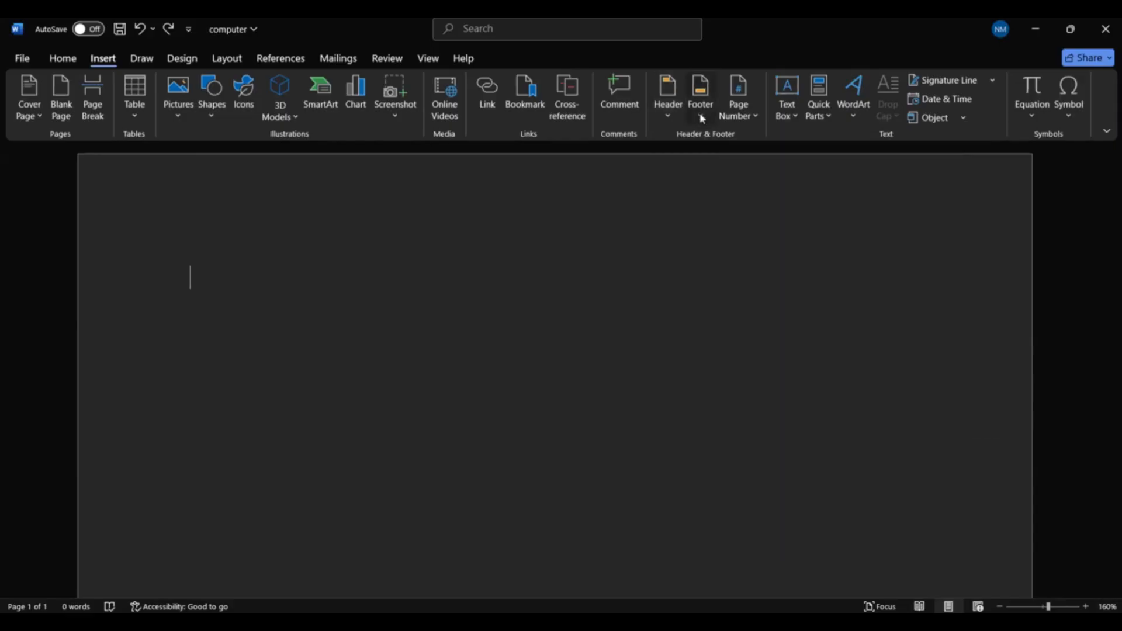
# Look through the built-in footer designs down to Whisp, and leave the gallery without inserting one.
pyautogui.click(699, 113)
pyautogui.scroll(-6, 812, 333)
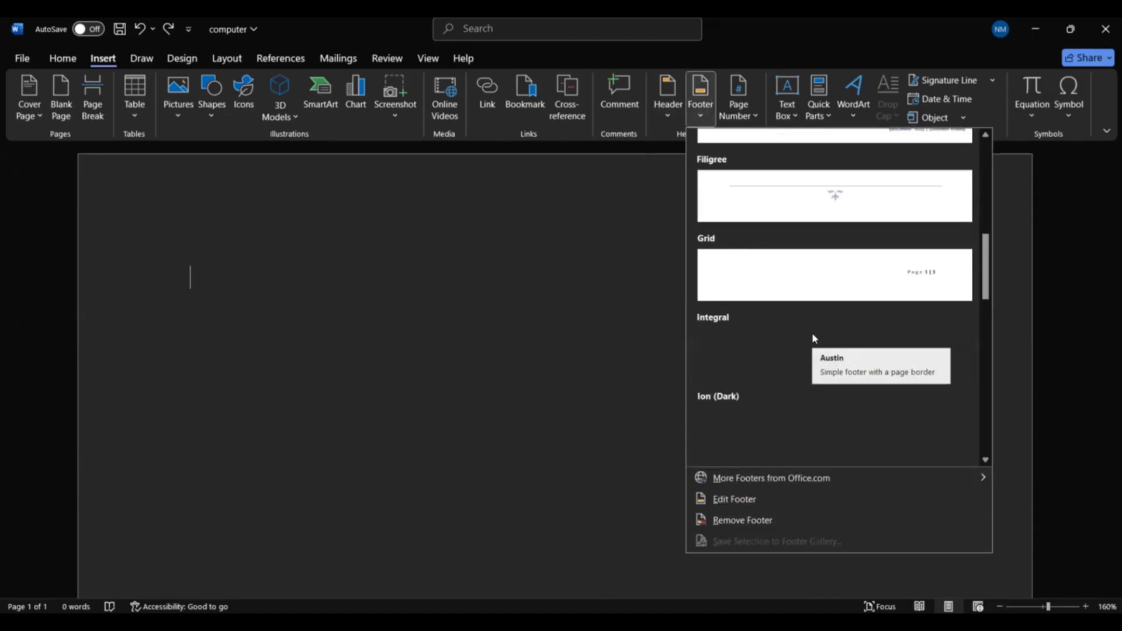
pyautogui.scroll(-4, 812, 334)
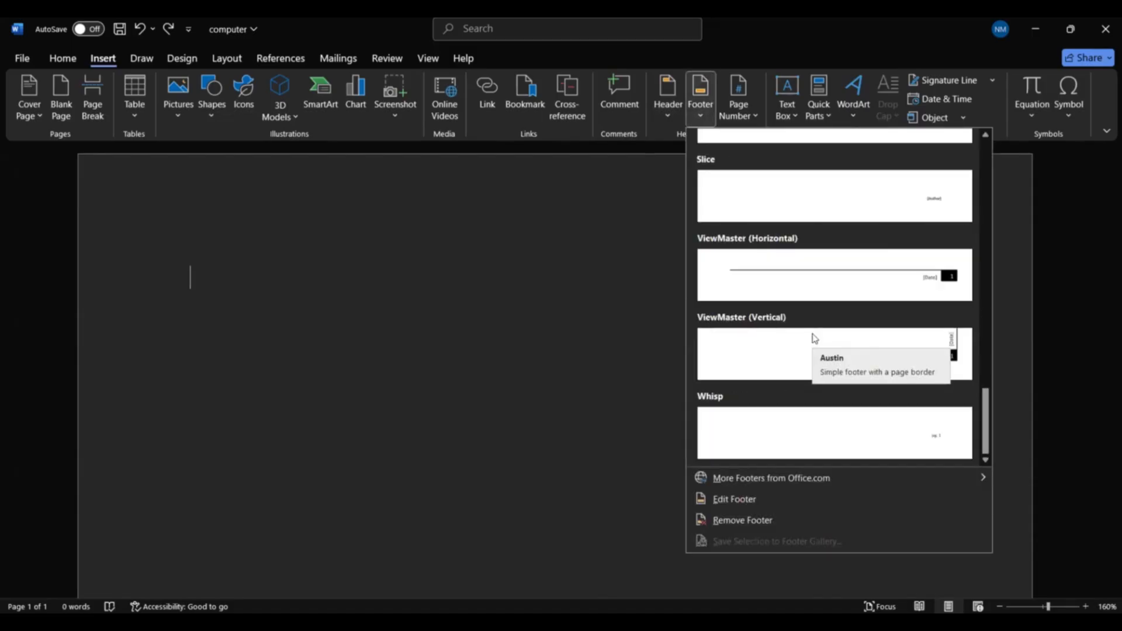
pyautogui.click(583, 277)
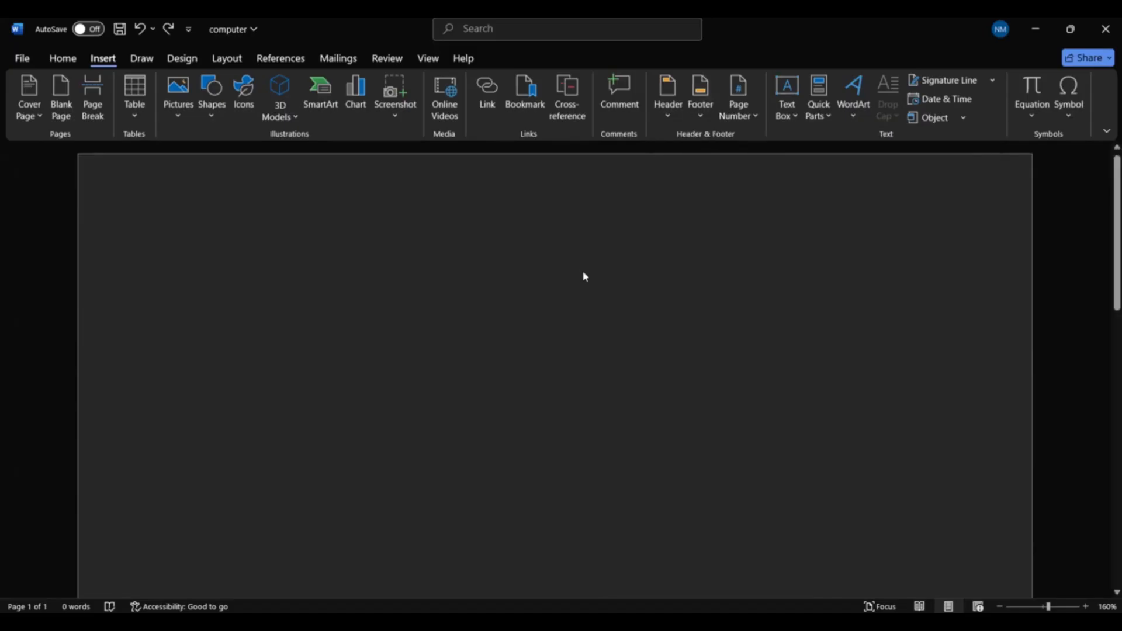
# Review the page number designs for the page top, page bottom, page margins and current position without inserting any.
pyautogui.click(747, 114)
pyautogui.moveTo(769, 140)
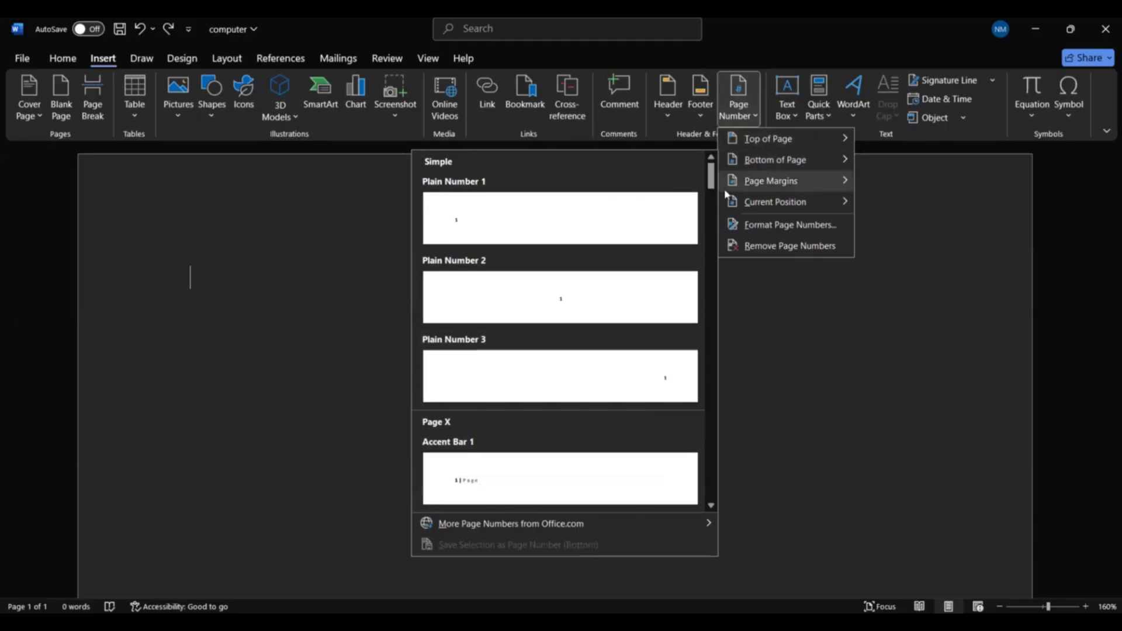
pyautogui.moveTo(723, 189)
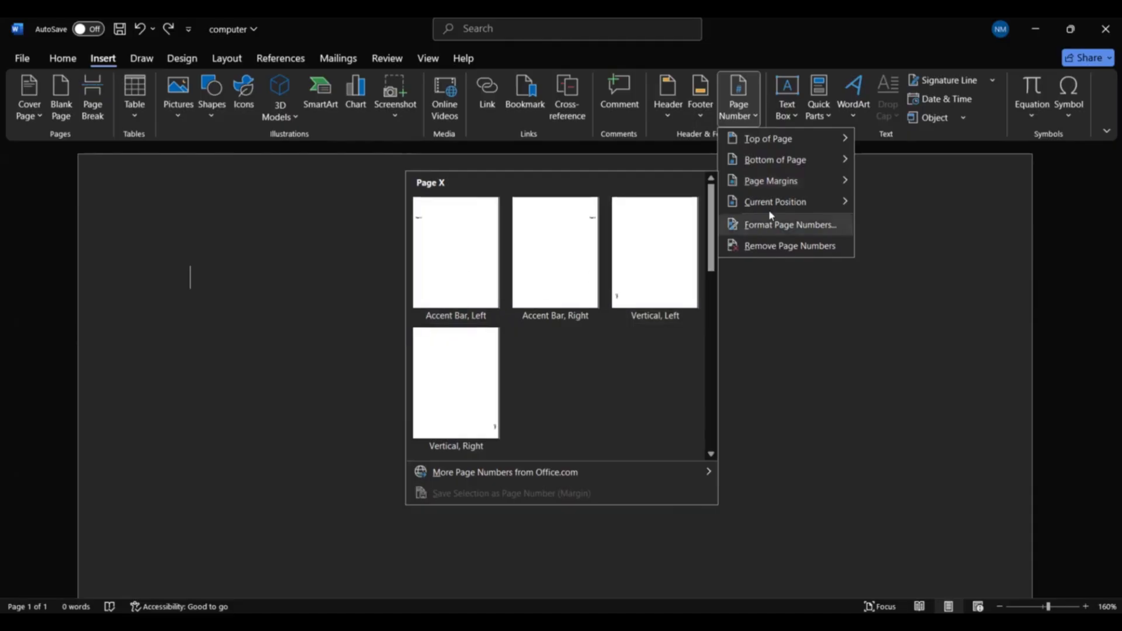
pyautogui.moveTo(778, 203)
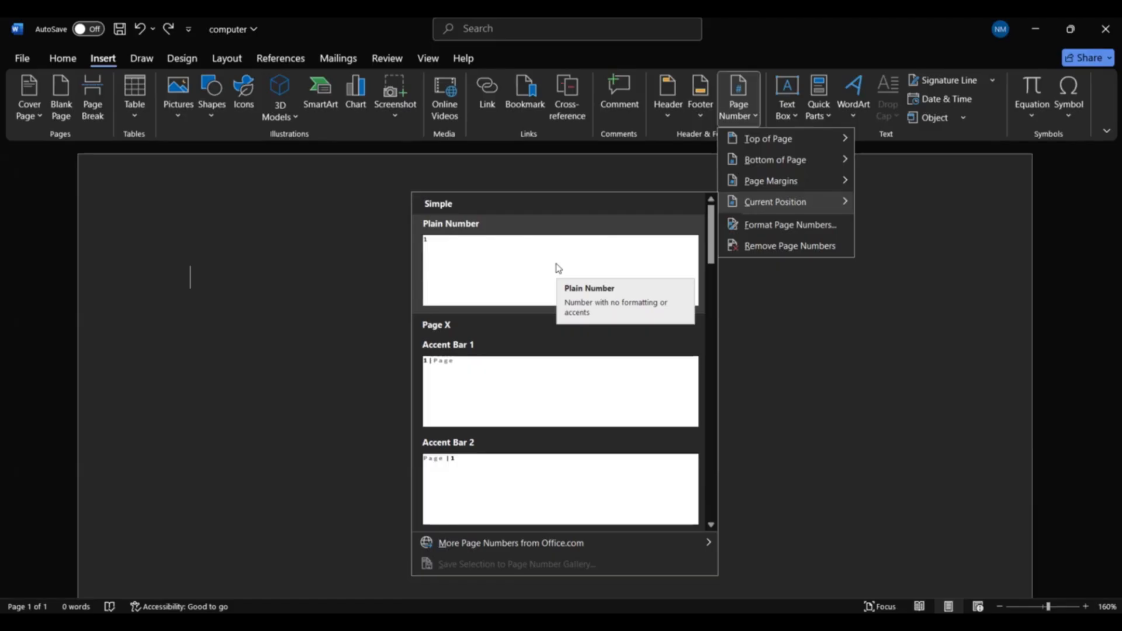
pyautogui.scroll(-5, 558, 268)
pyautogui.scroll(-10, 558, 268)
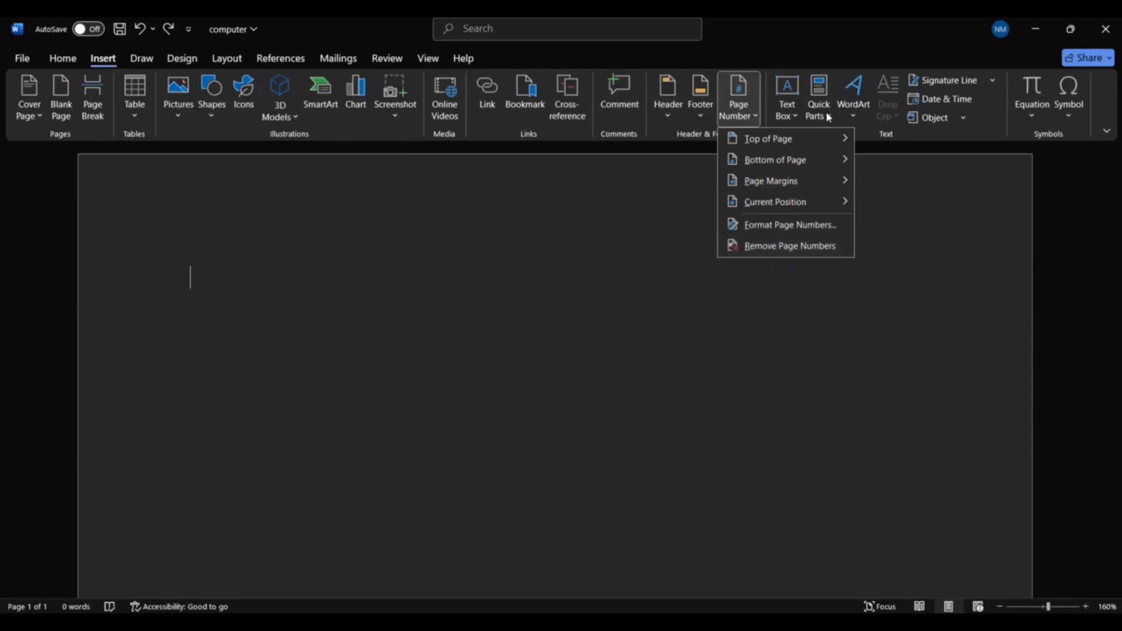
pyautogui.click(790, 113)
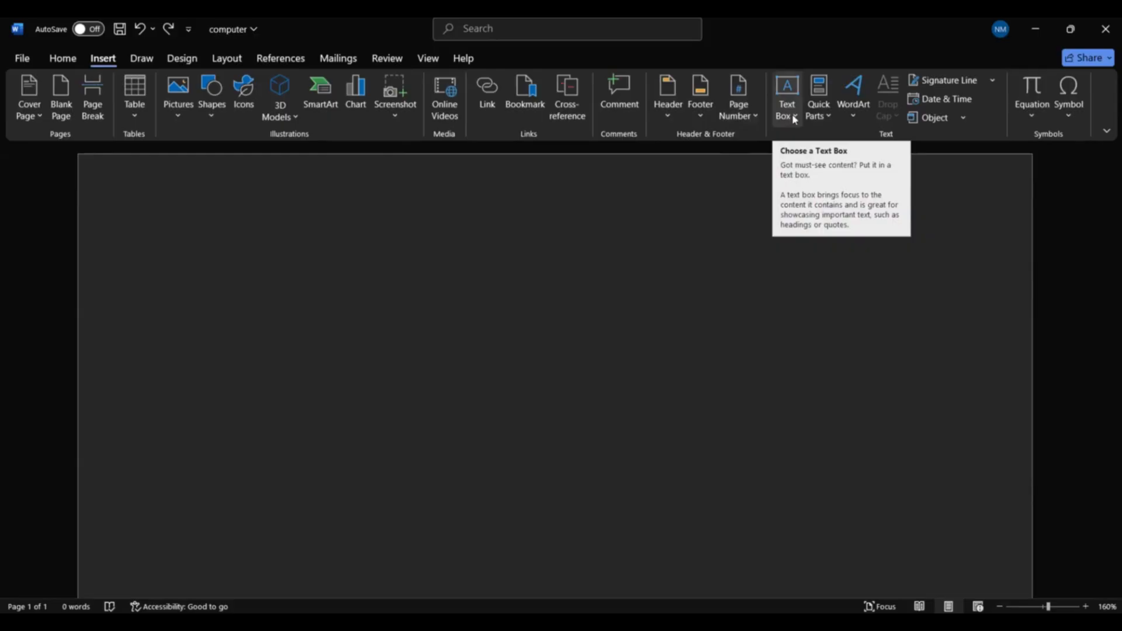
# Browse the built-in text box designs down to Whisp Sidebar and back to the start, and close the gallery.
pyautogui.click(794, 119)
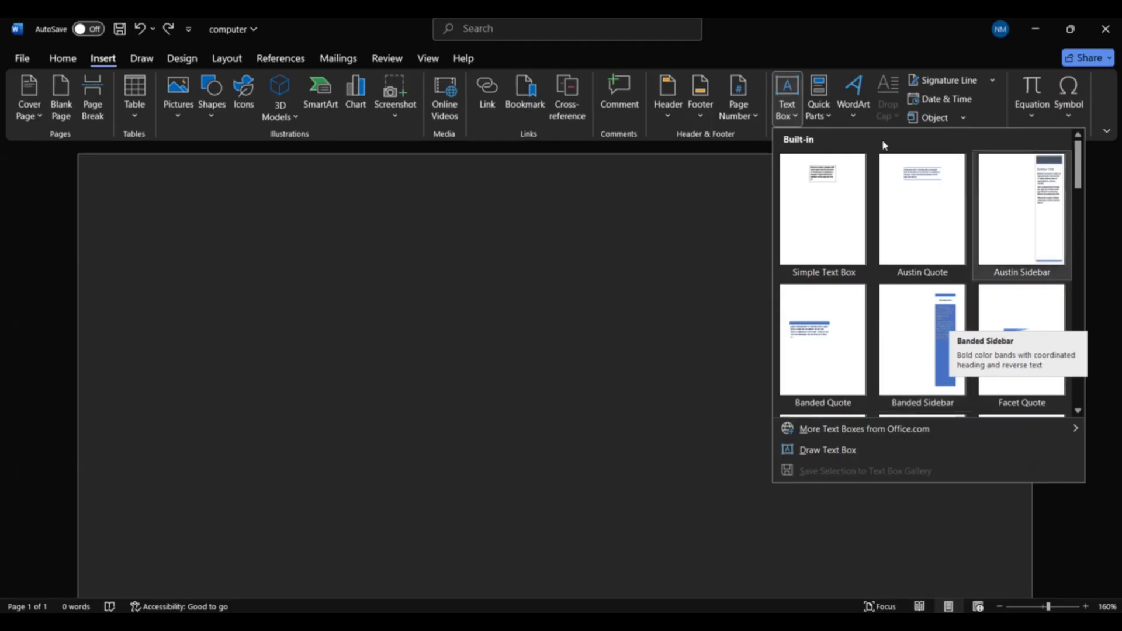
pyautogui.scroll(-10, 939, 294)
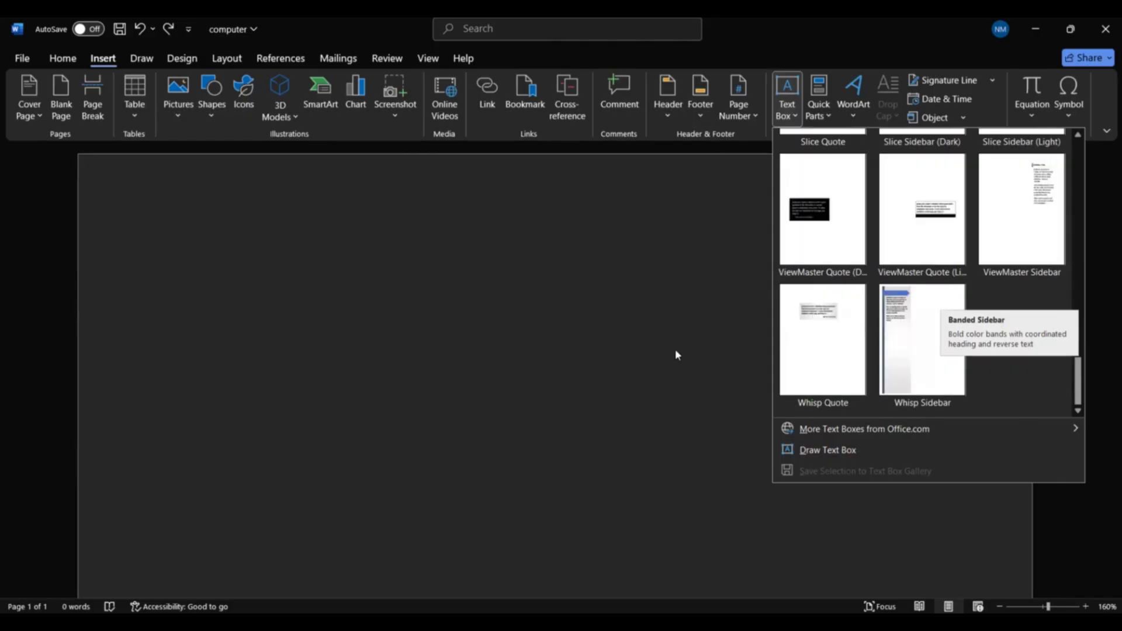
pyautogui.scroll(3, 956, 305)
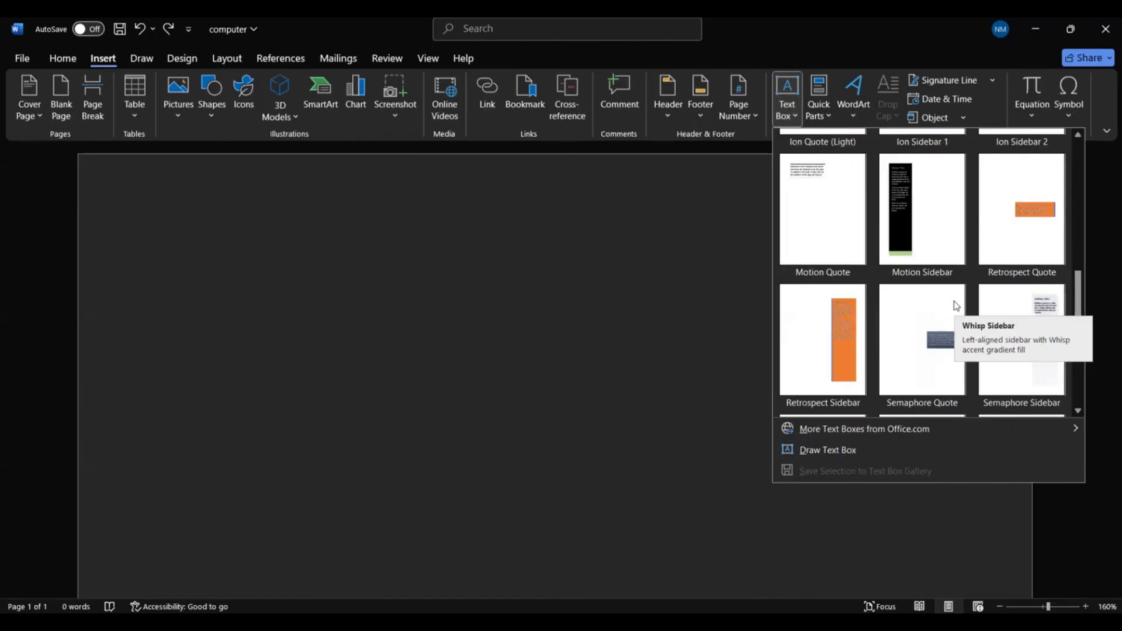
pyautogui.scroll(5, 956, 305)
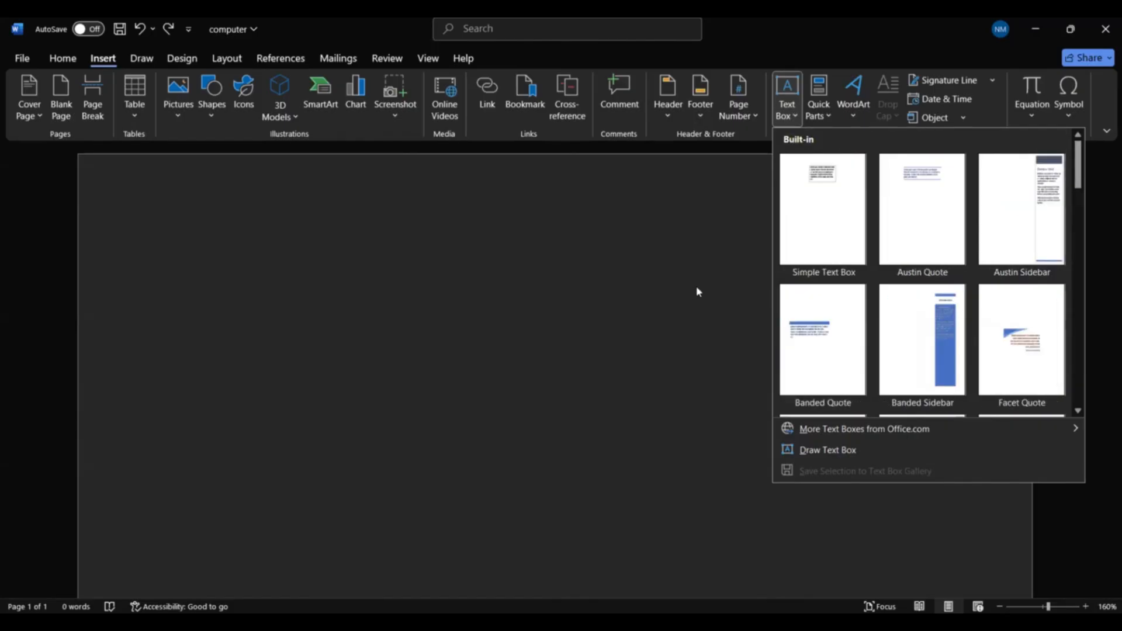
pyautogui.click(817, 114)
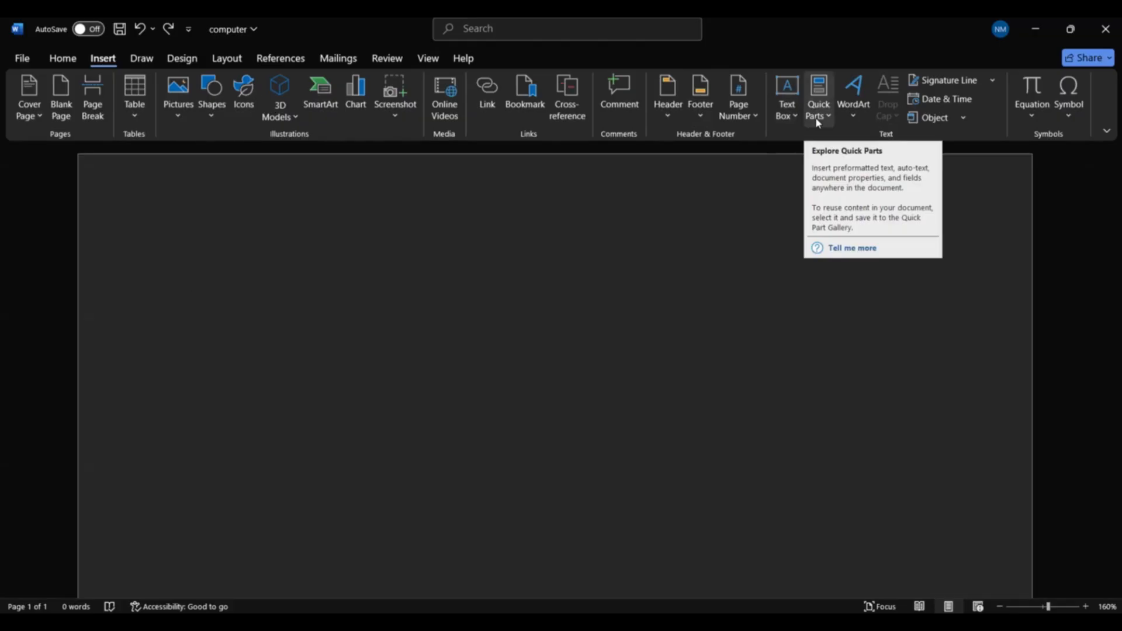
# Review the Quick Parts options, including the AutoText entries and Document Property, without inserting anything.
pyautogui.click(817, 120)
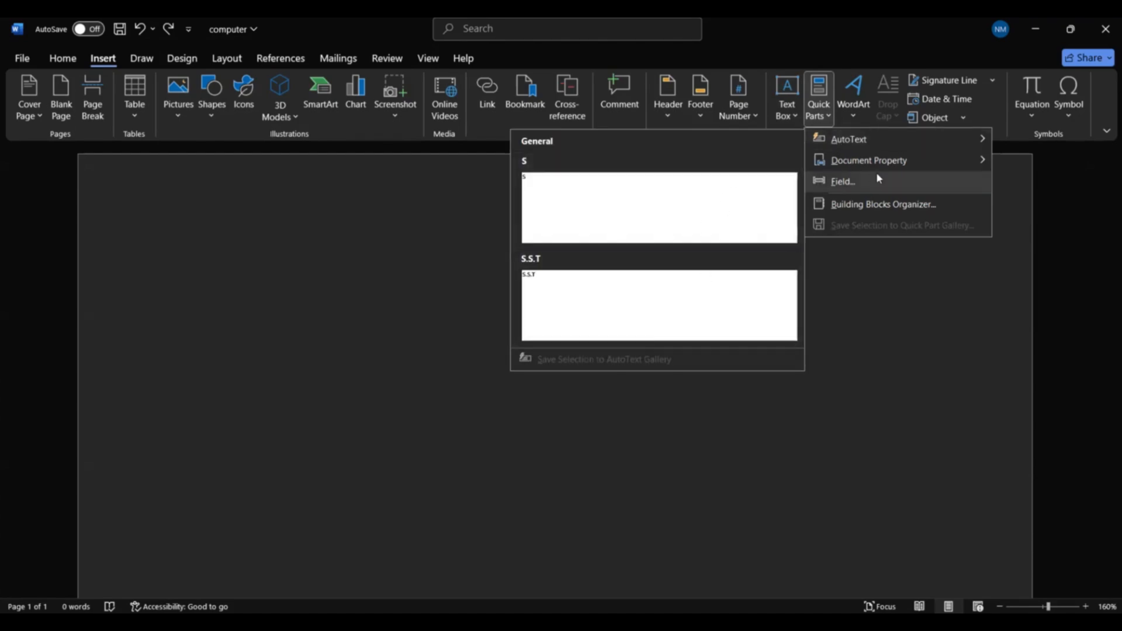
pyautogui.moveTo(868, 163)
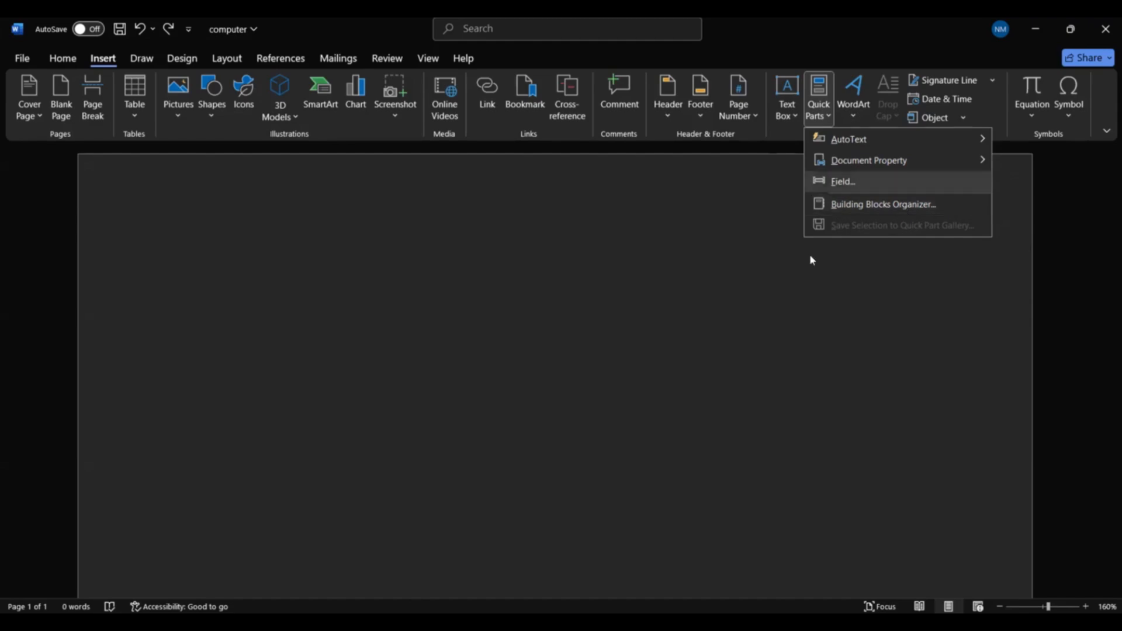
pyautogui.click(805, 301)
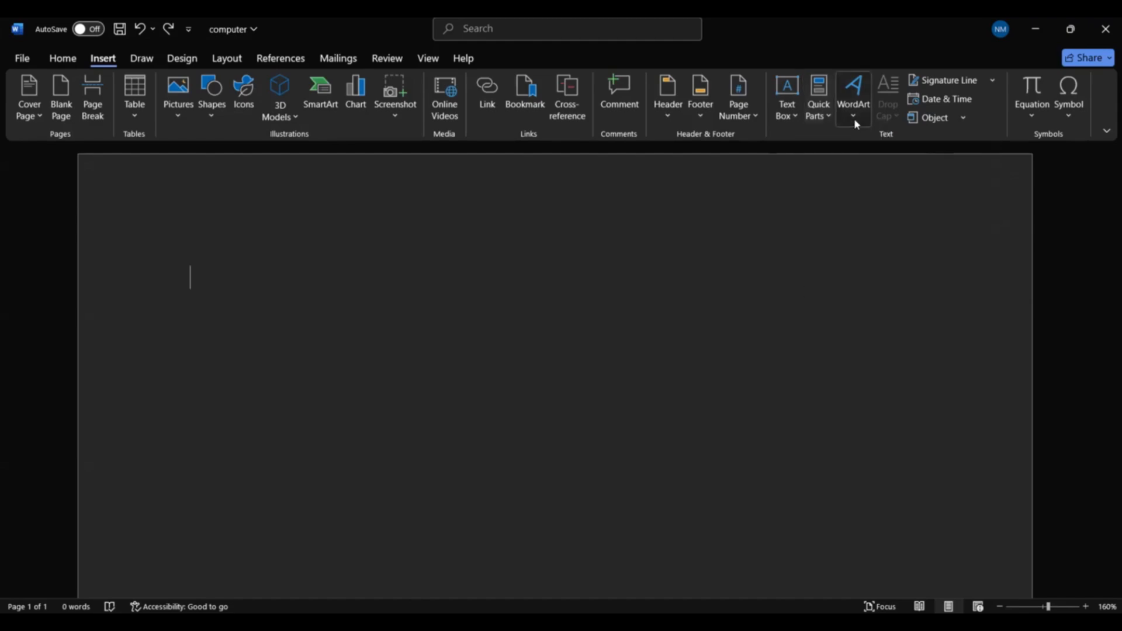
# Insert a WordArt object at the start of the page in the white style with an orange outline and shadow.
pyautogui.click(853, 120)
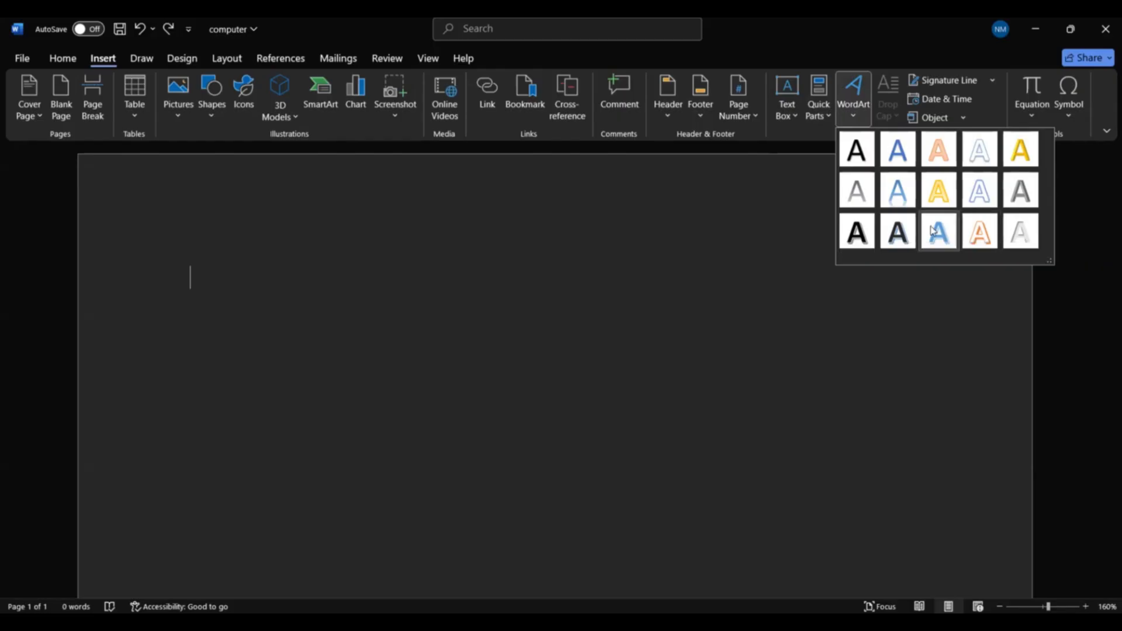
pyautogui.click(990, 236)
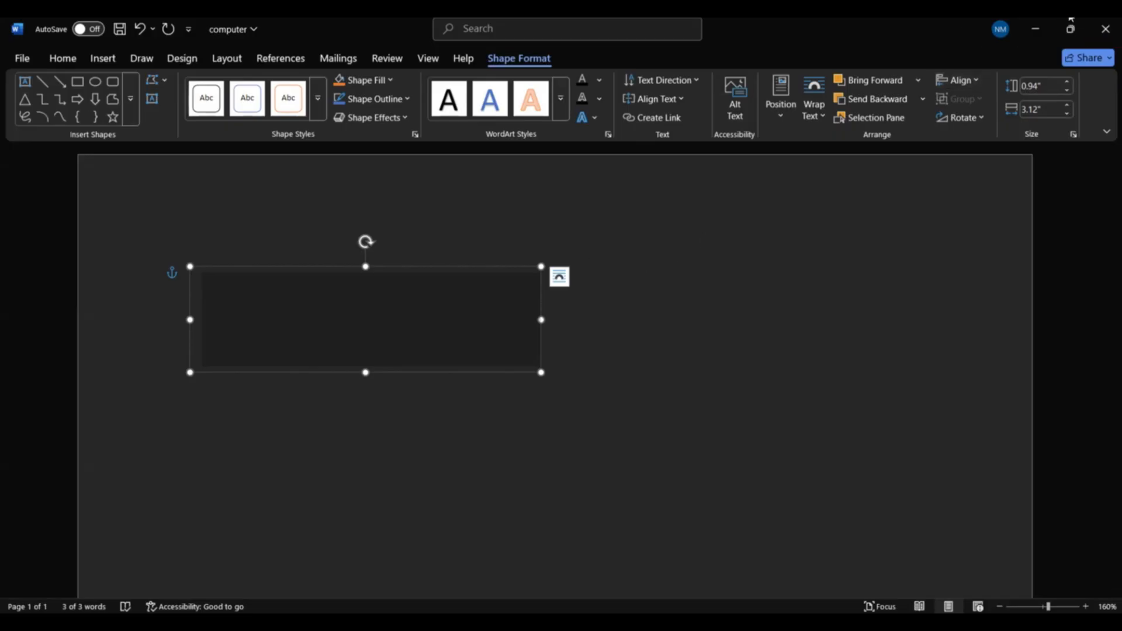
pyautogui.click(1047, 19)
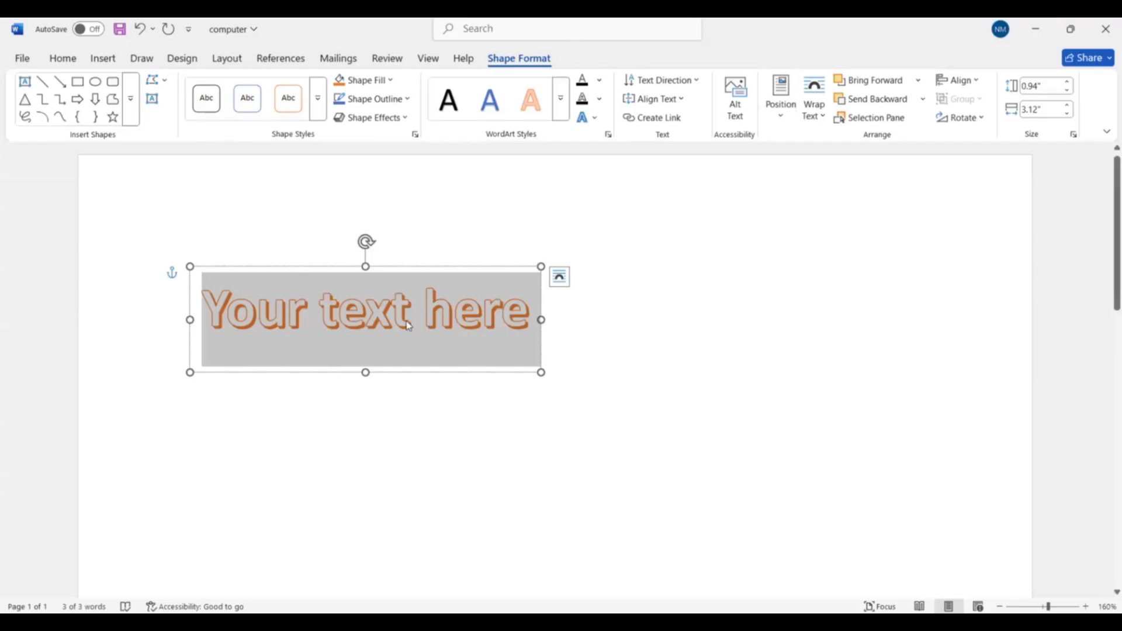
# Replace the WordArt's placeholder text with "Salam".
pyautogui.click(408, 326)
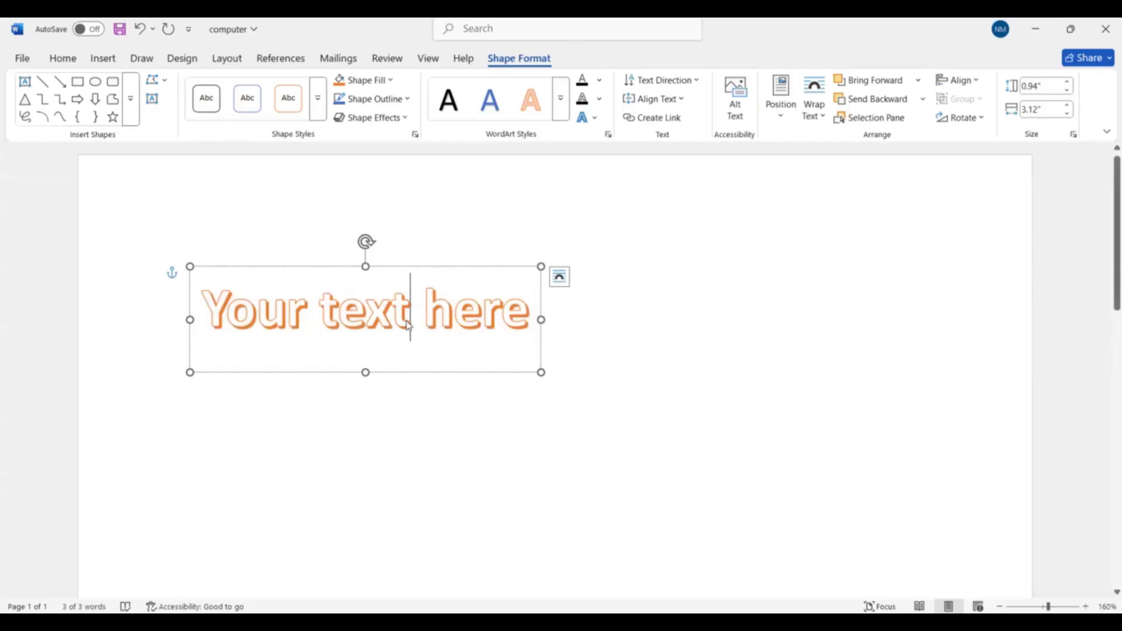
pyautogui.click(522, 326)
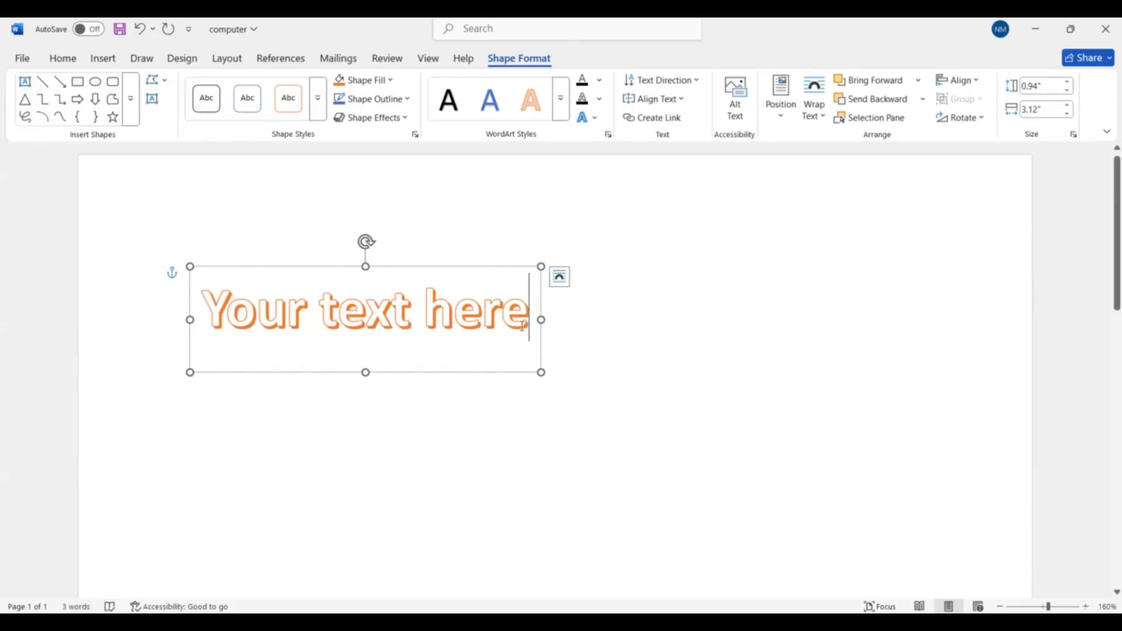
pyautogui.hotkey('ctrl', 'a')
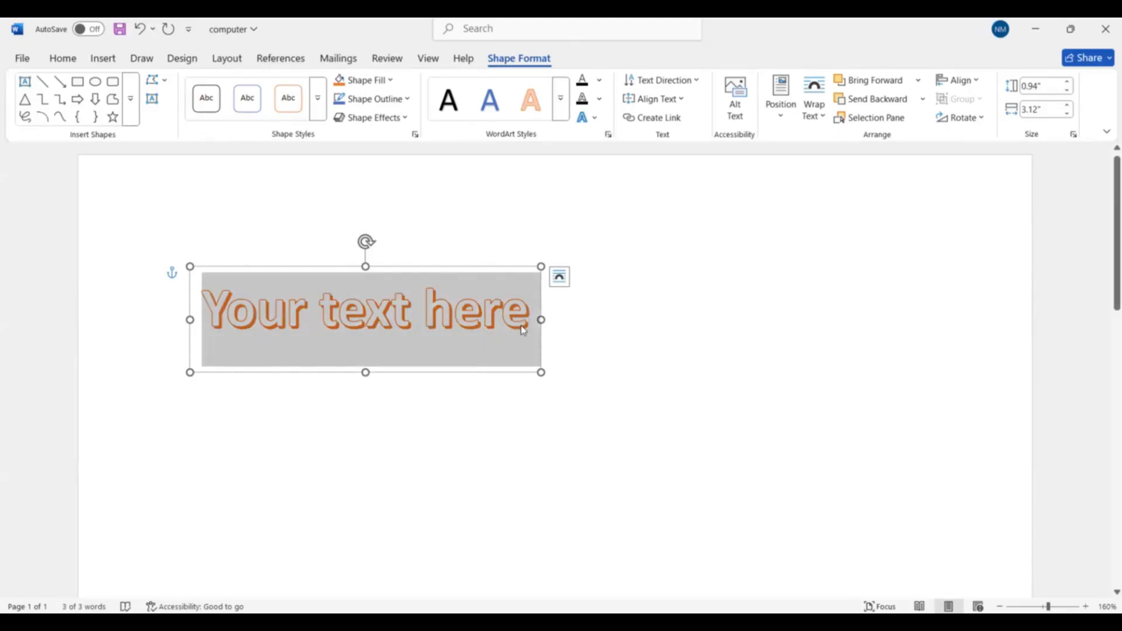
pyautogui.press('BackSpace')
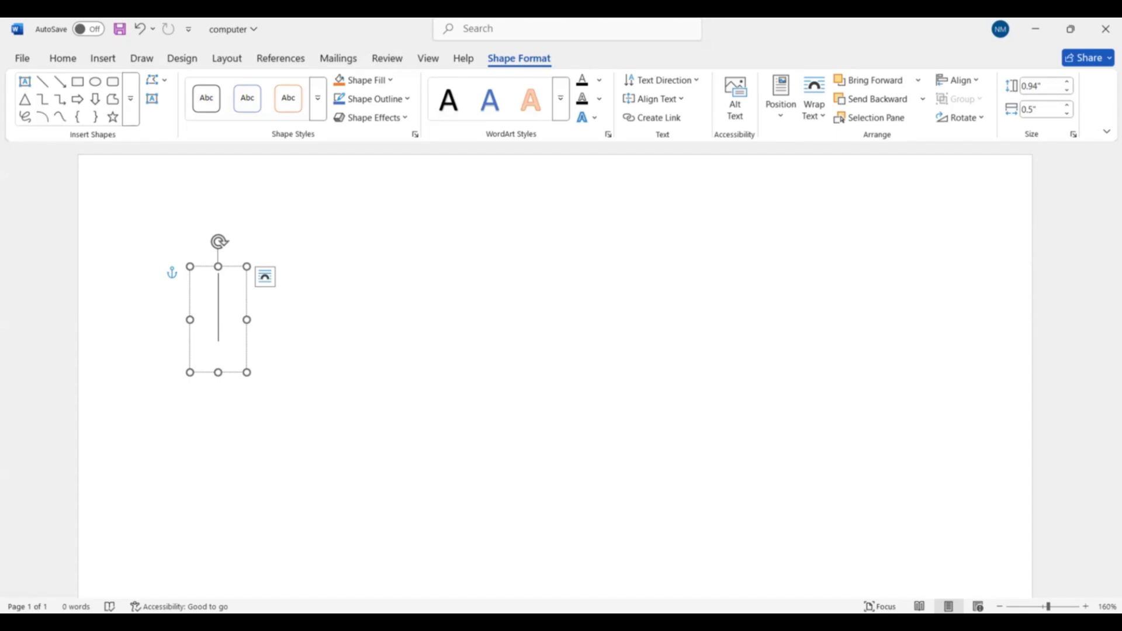
pyautogui.write('Saa')
pyautogui.press('BackSpace')
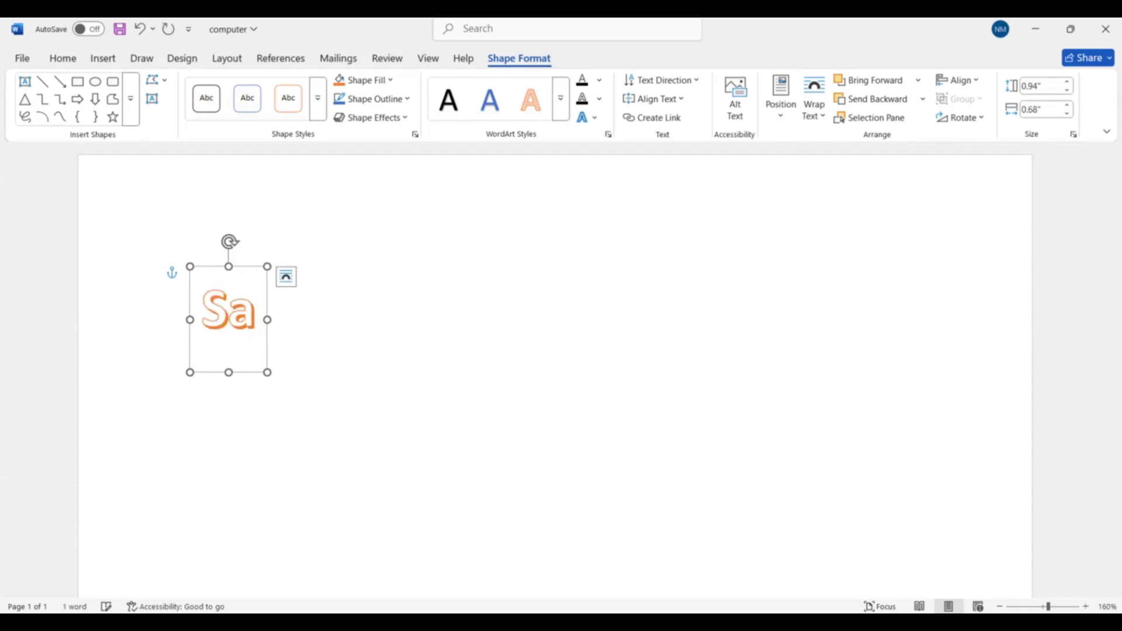
pyautogui.write('lam')
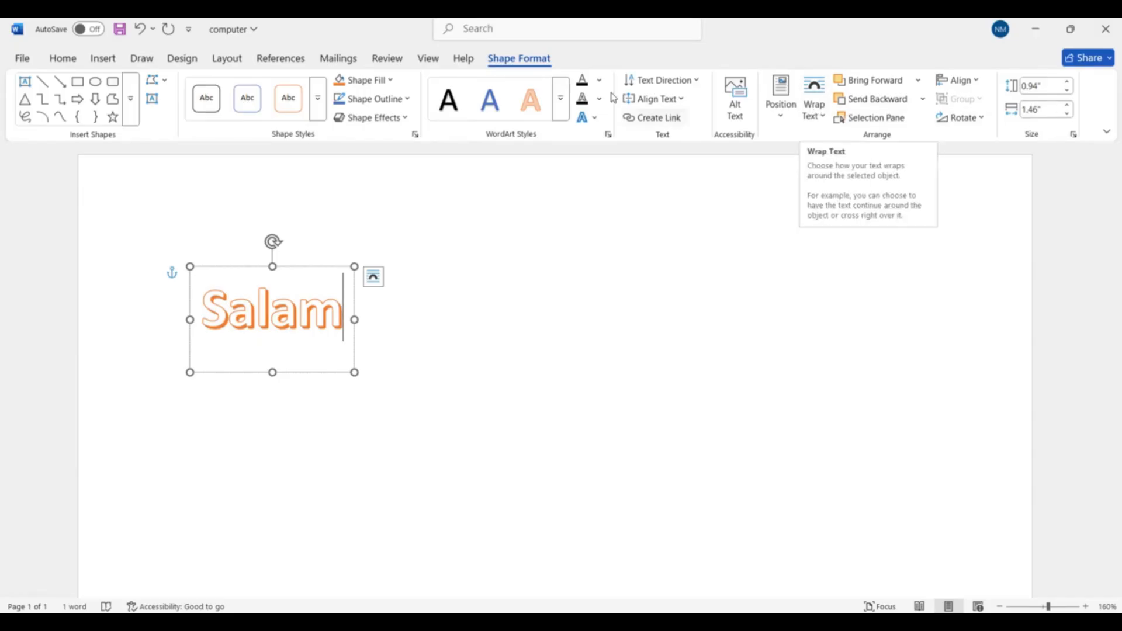
# Check the WordArt's text alignment options, and delete its text and the empty WordArt box from the page.
pyautogui.click(679, 101)
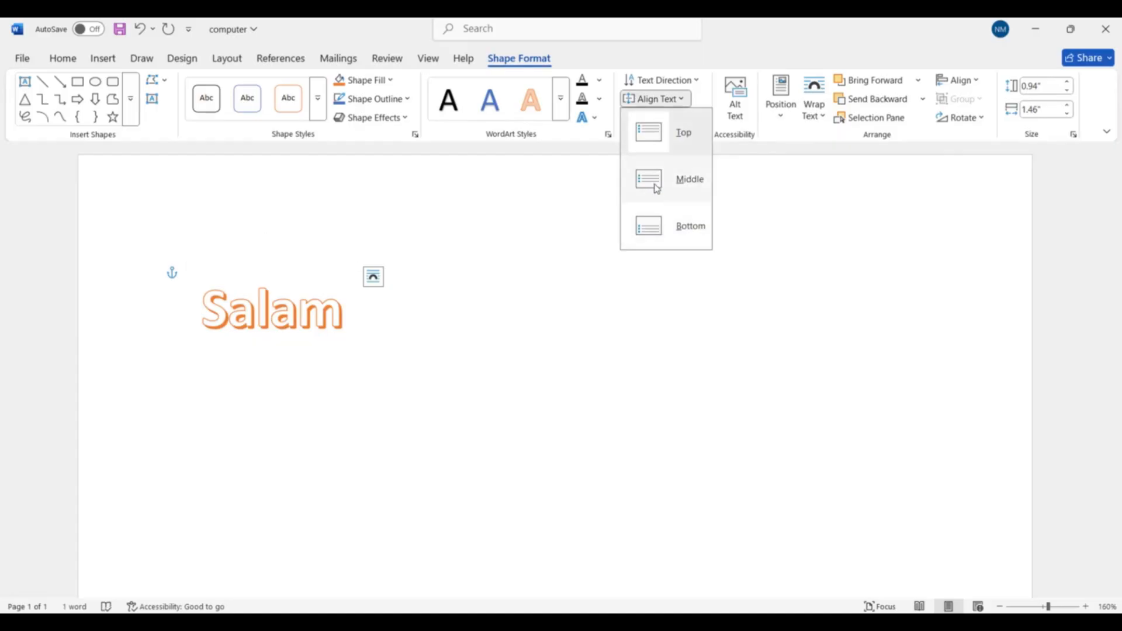
pyautogui.click(128, 193)
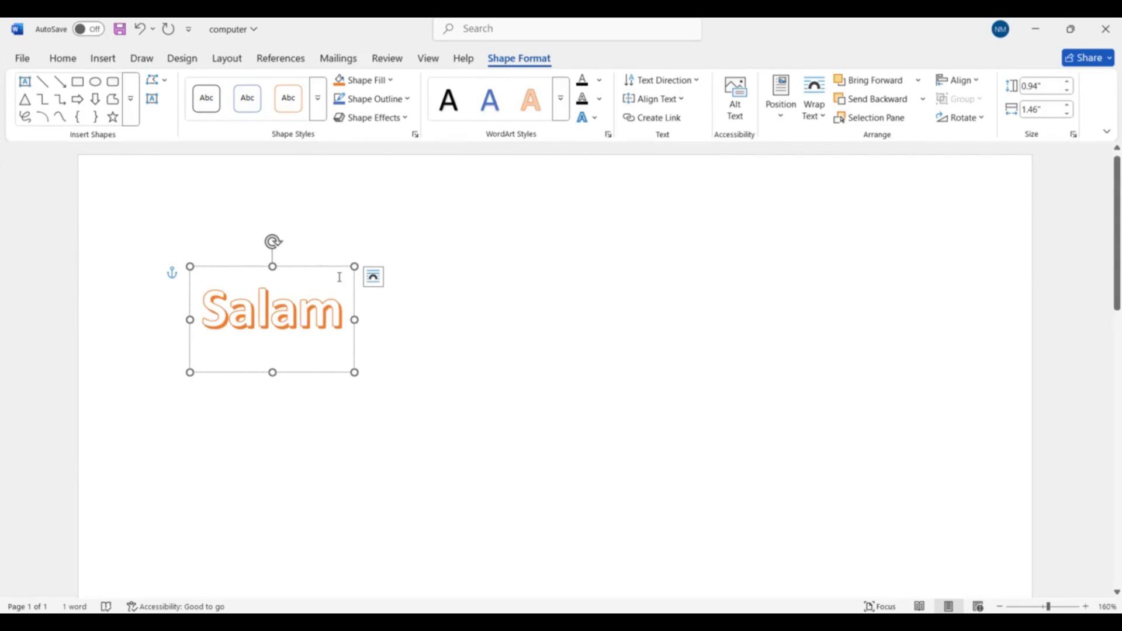
pyautogui.press('BackSpace')
pyautogui.press('BackSpace')
pyautogui.press('BackSpace')
pyautogui.press('BackSpace')
pyautogui.press('BackSpace')
pyautogui.click(226, 269)
pyautogui.press('BackSpace')
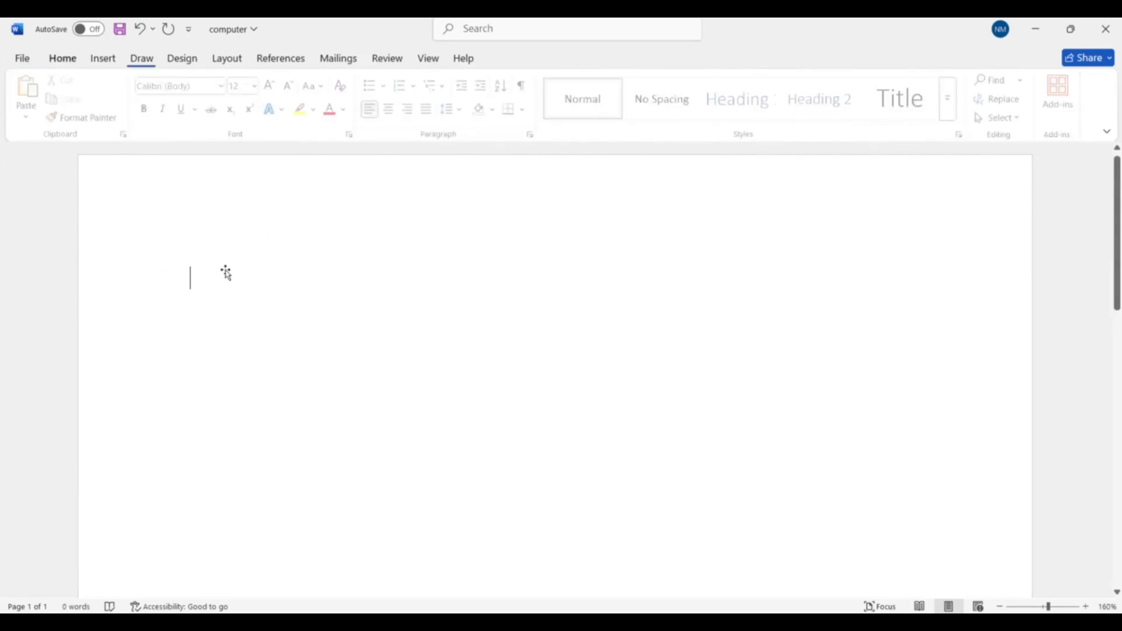
# Insert a WordArt object in the blue gradient style with a reflection, and delete its placeholder text.
pyautogui.click(105, 58)
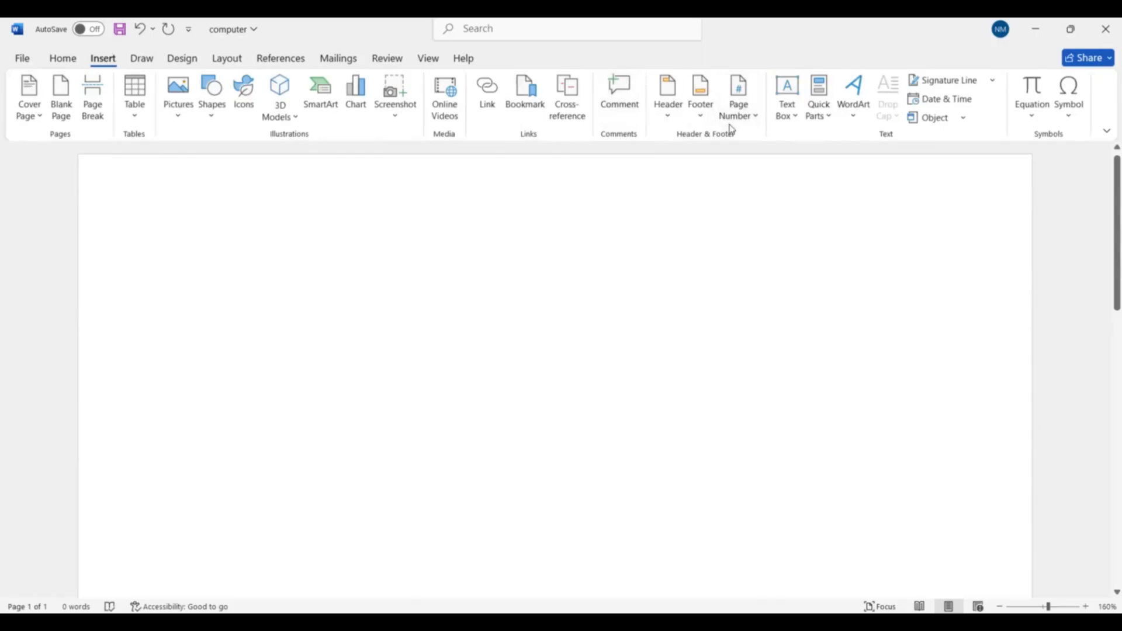
pyautogui.click(859, 117)
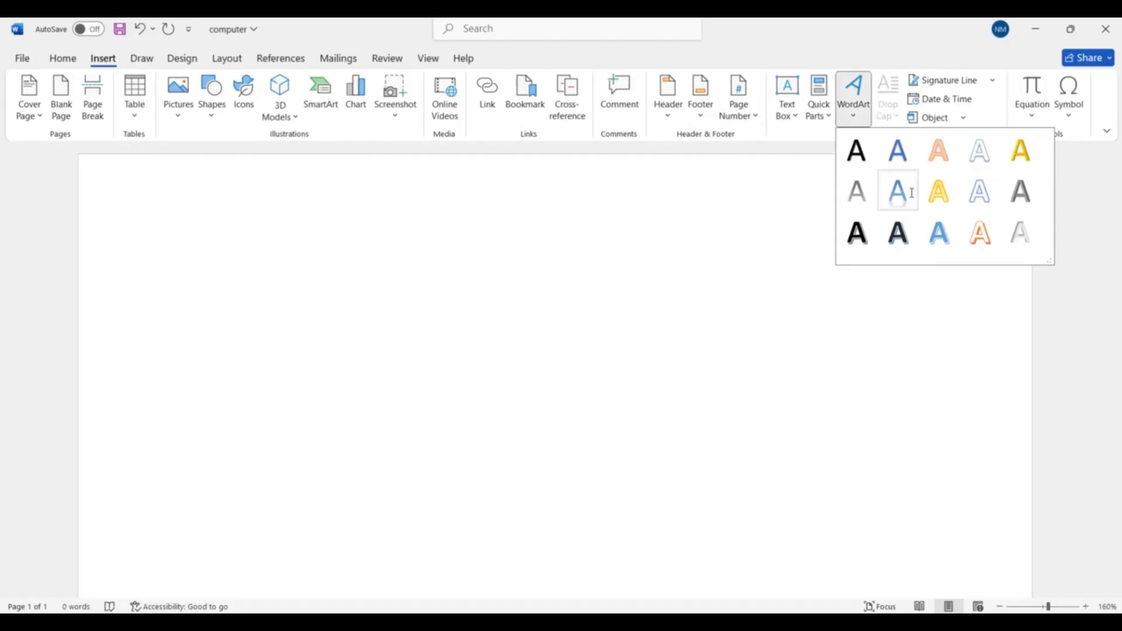
pyautogui.click(911, 193)
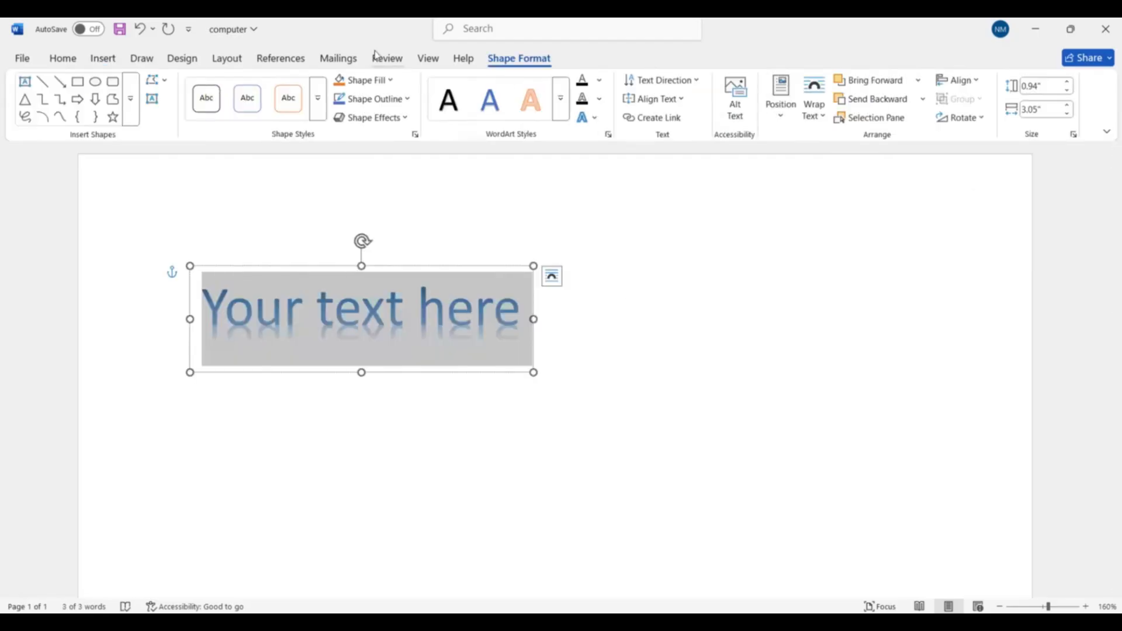
pyautogui.press('Delete')
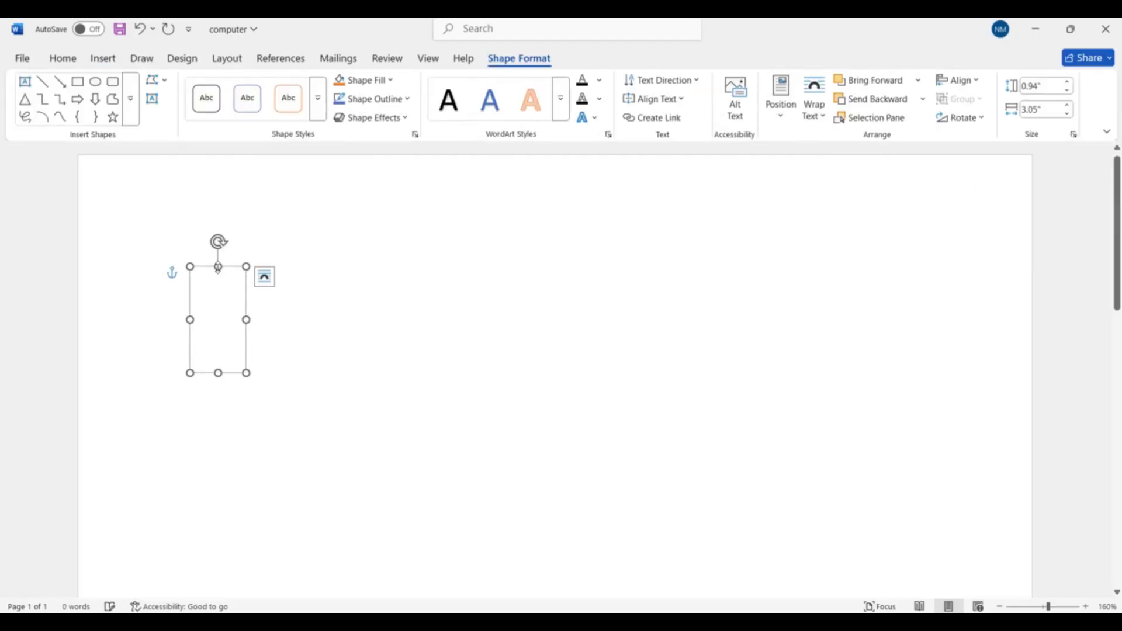
pyautogui.click(438, 323)
# Review the available WordArt styles without inserting one.
pyautogui.click(102, 58)
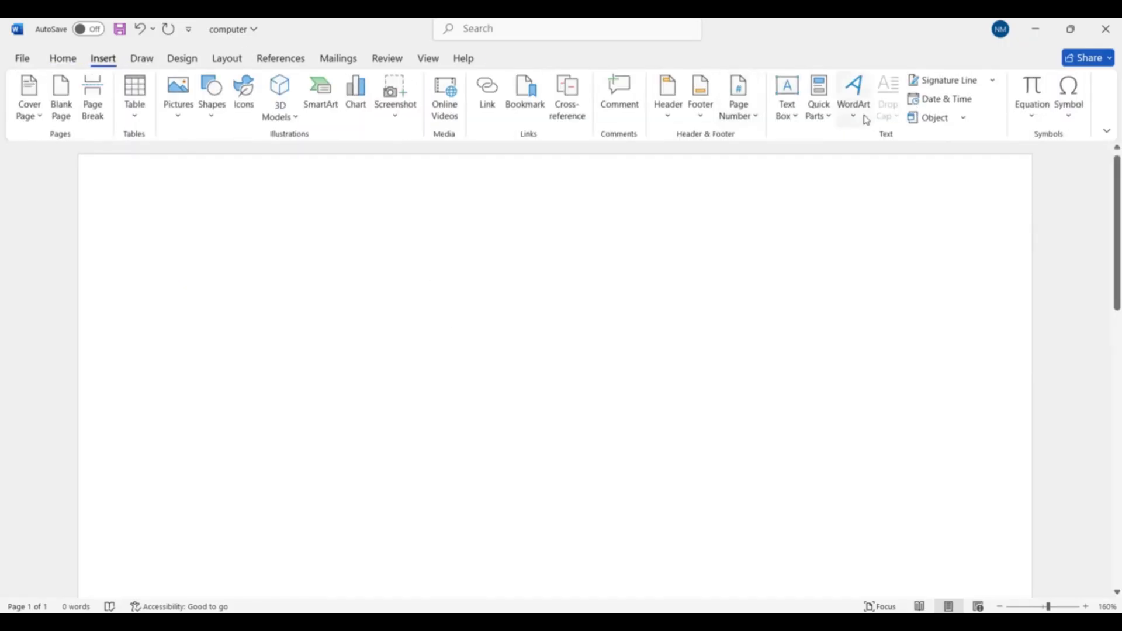
pyautogui.click(854, 116)
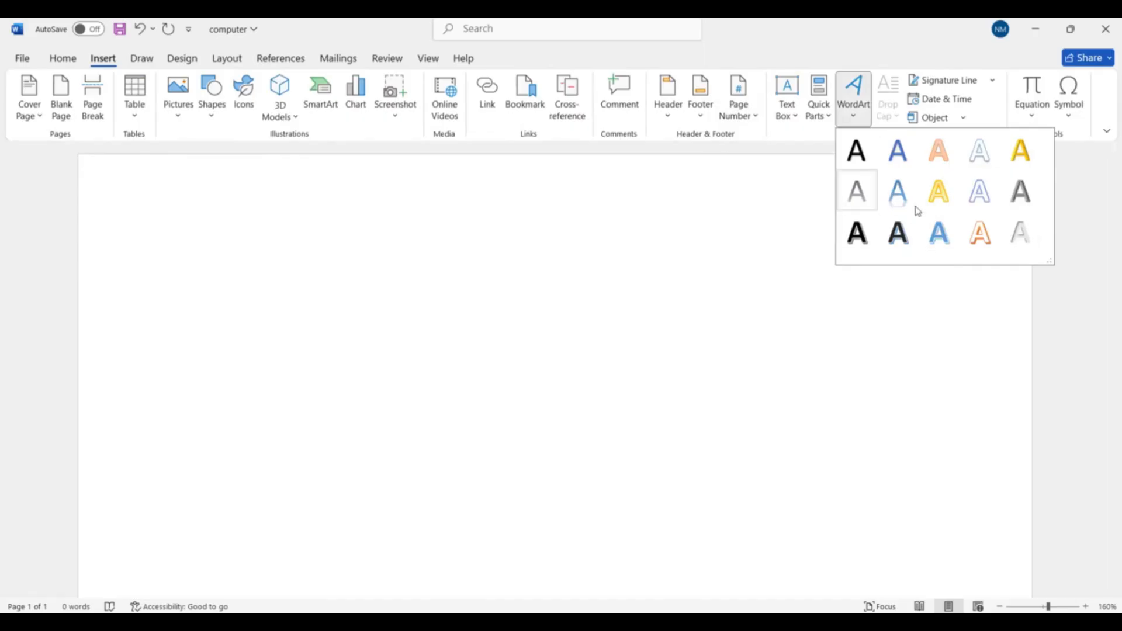
pyautogui.click(723, 215)
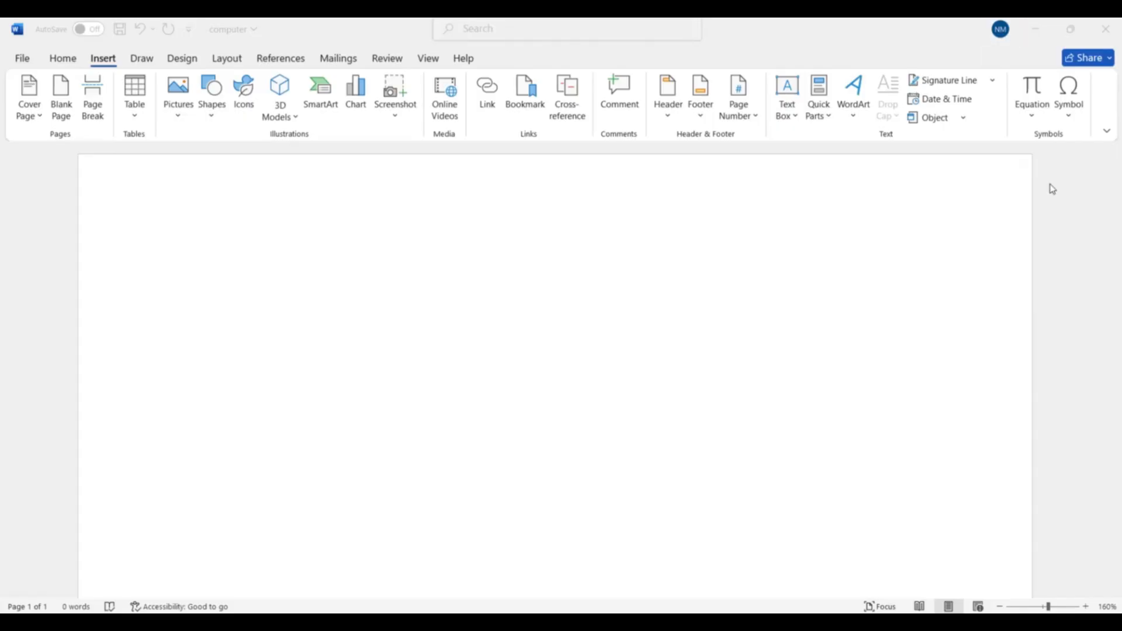
# Review the Signature Line, Object and built-in Equation options without inserting anything.
pyautogui.click(991, 81)
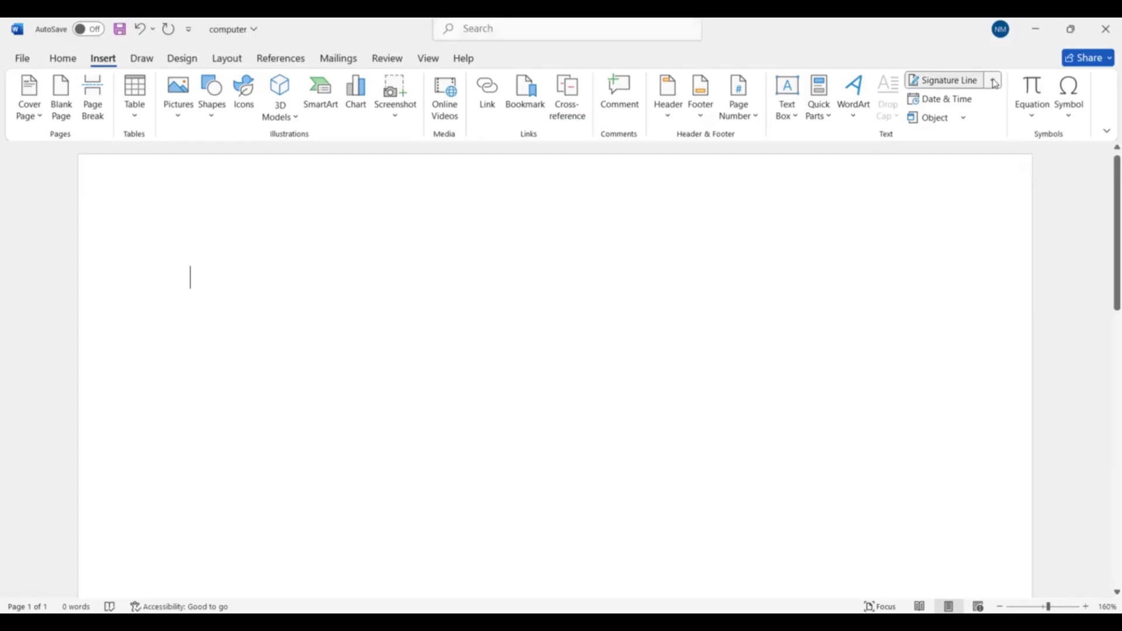
pyautogui.click(994, 83)
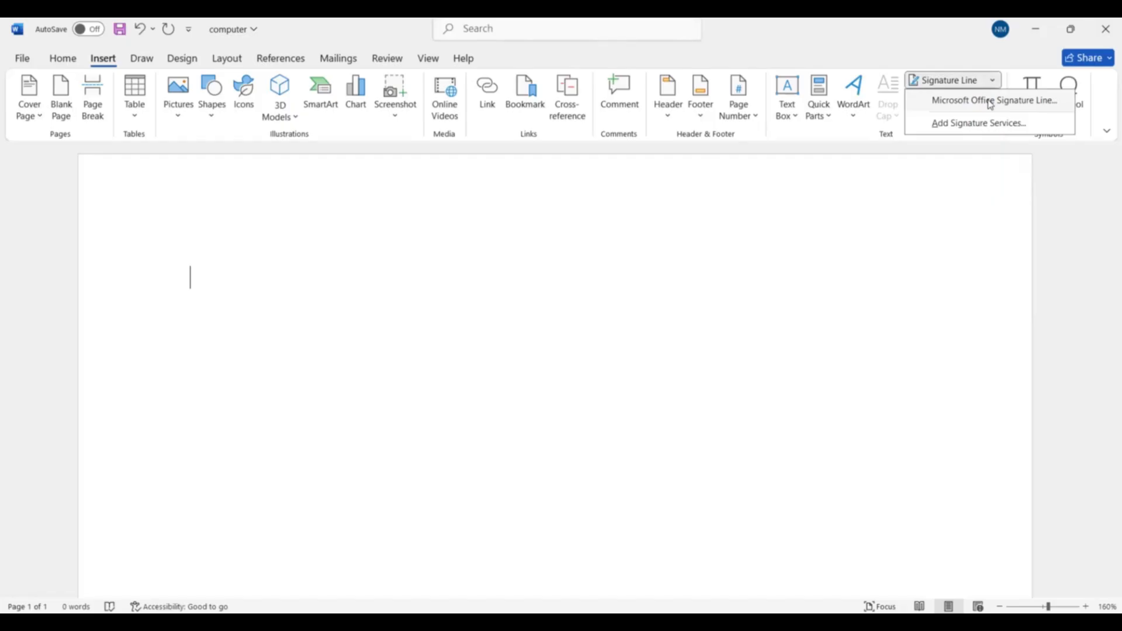
pyautogui.click(981, 20)
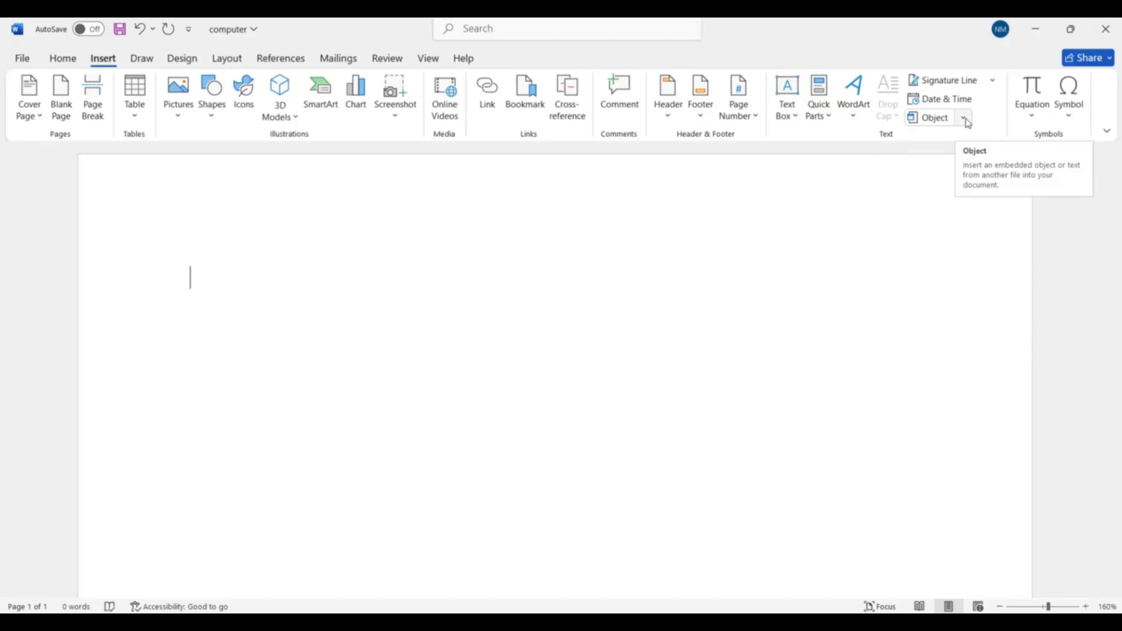
pyautogui.click(966, 118)
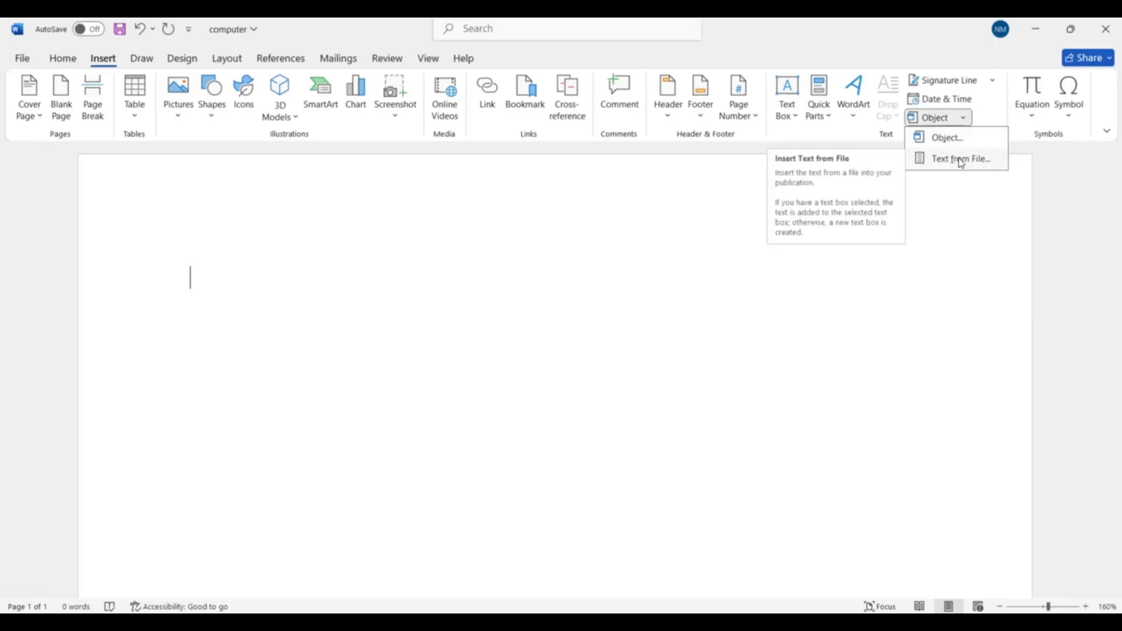
pyautogui.click(947, 194)
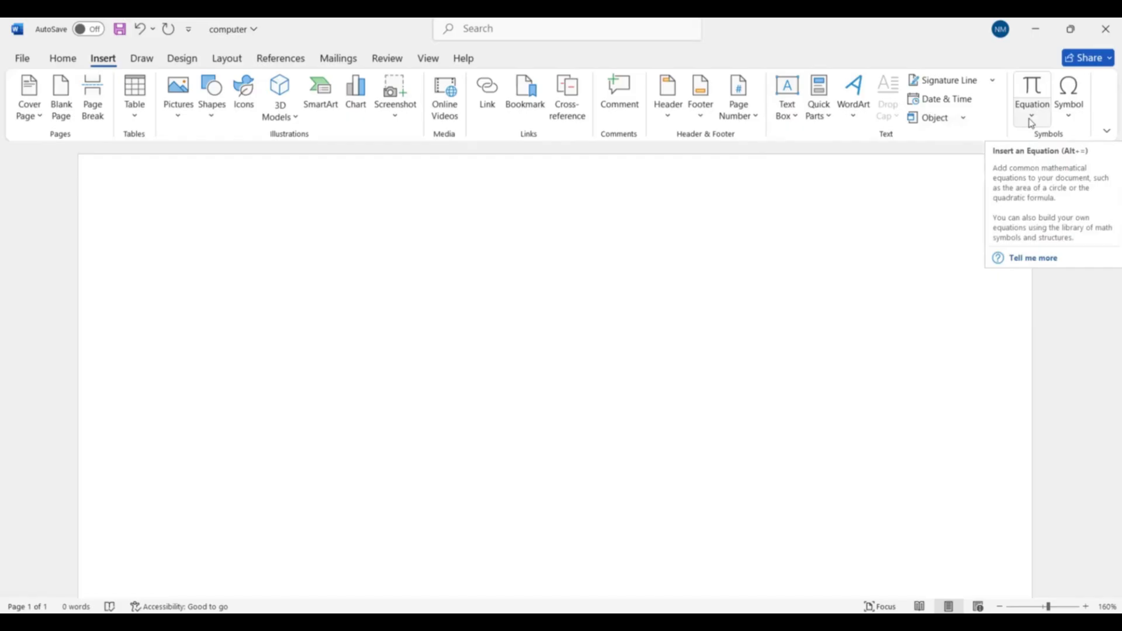
pyautogui.click(1031, 123)
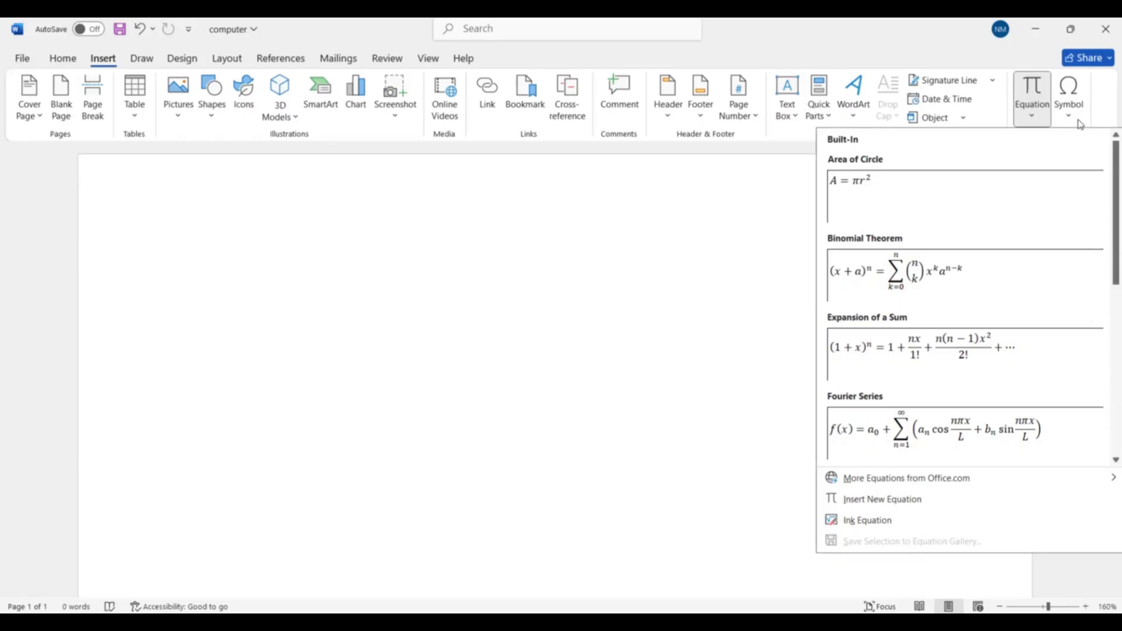
# Insert the Wingdings smiley face symbol at the start of the page.
pyautogui.click(1055, 123)
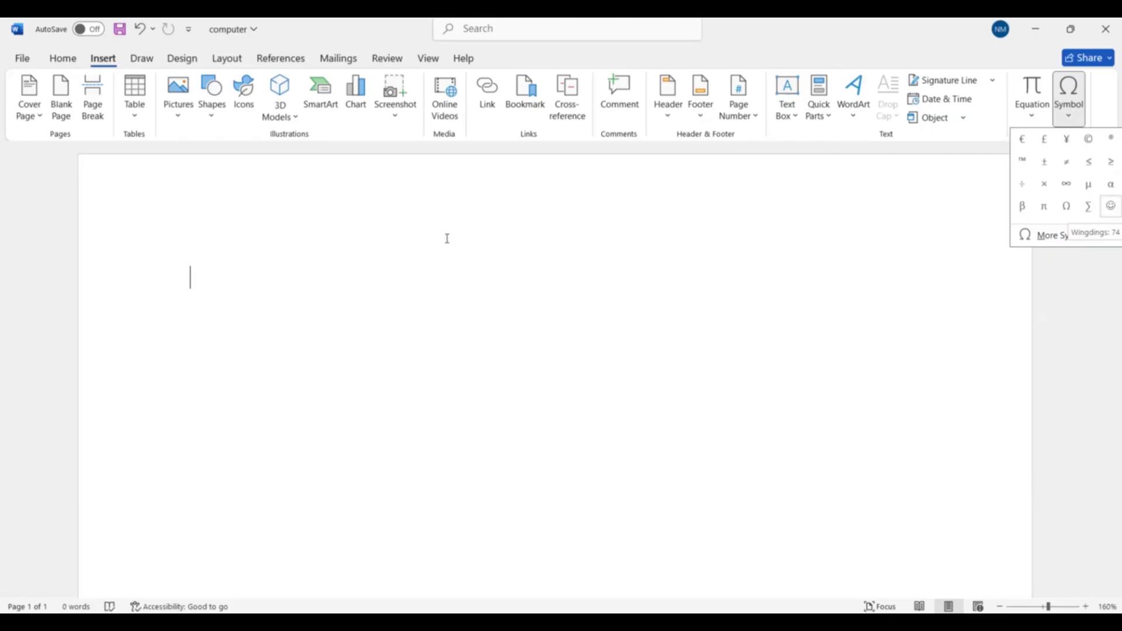
pyautogui.scroll(15, 161, 274)
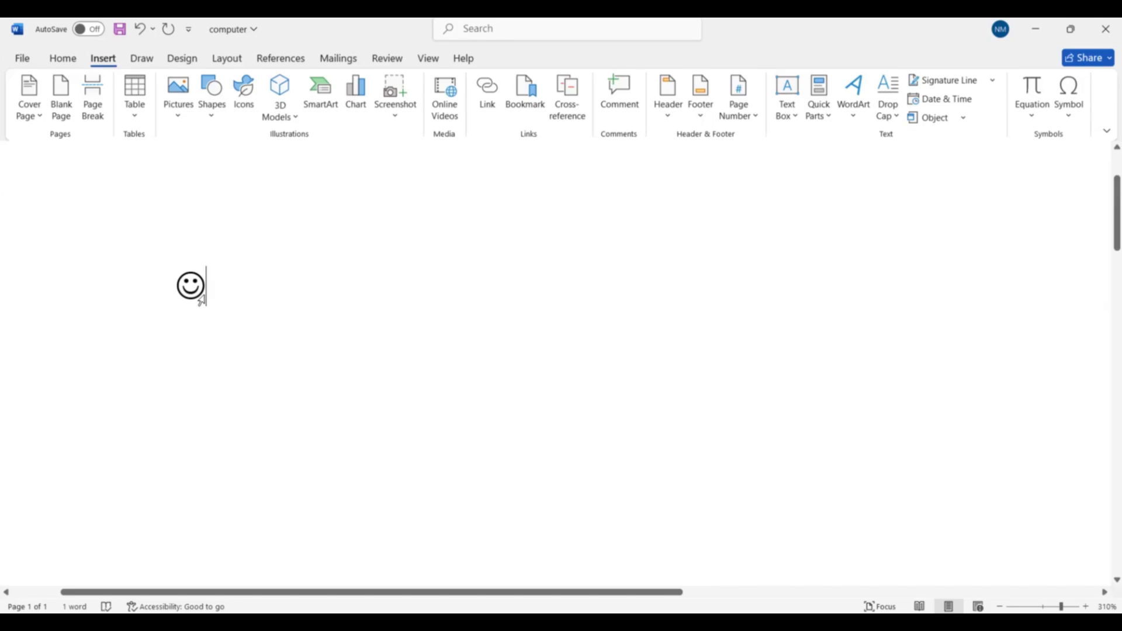
# Delete the smiley face symbol and the leftover empty WordArt box from the page.
pyautogui.press('BackSpace')
pyautogui.scroll(-3, 202, 301)
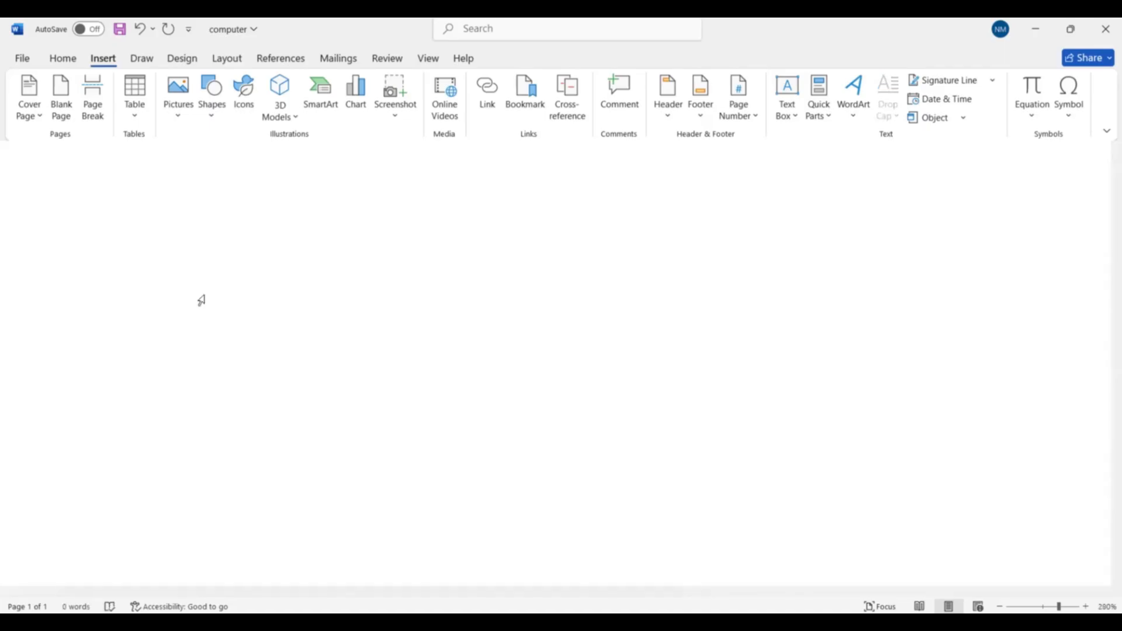
pyautogui.scroll(-14, 201, 301)
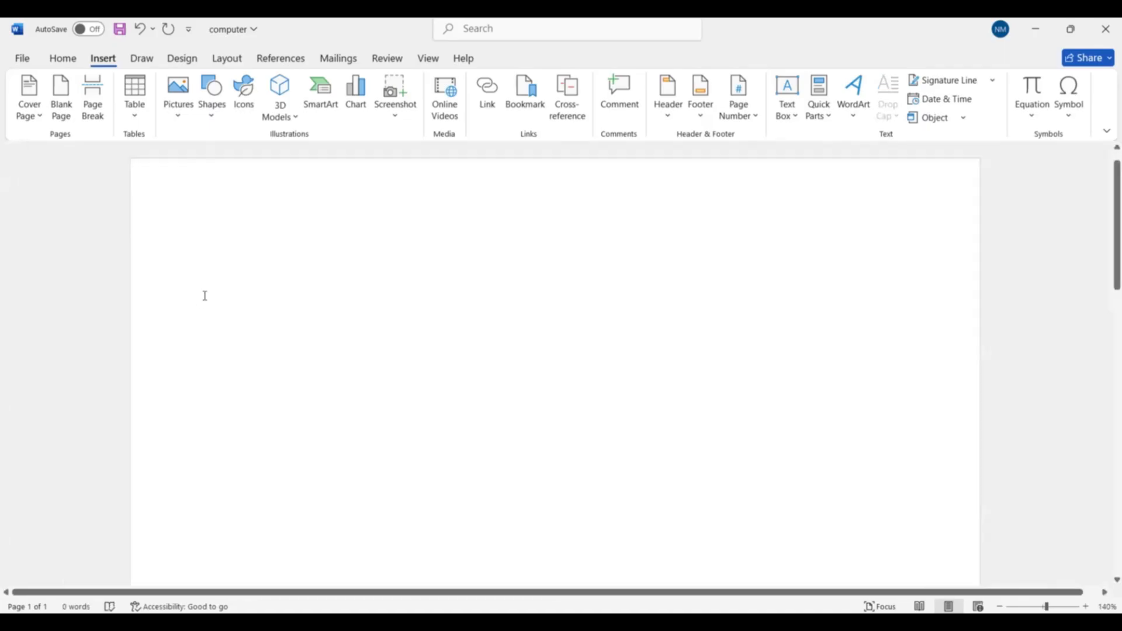
pyautogui.click(201, 301)
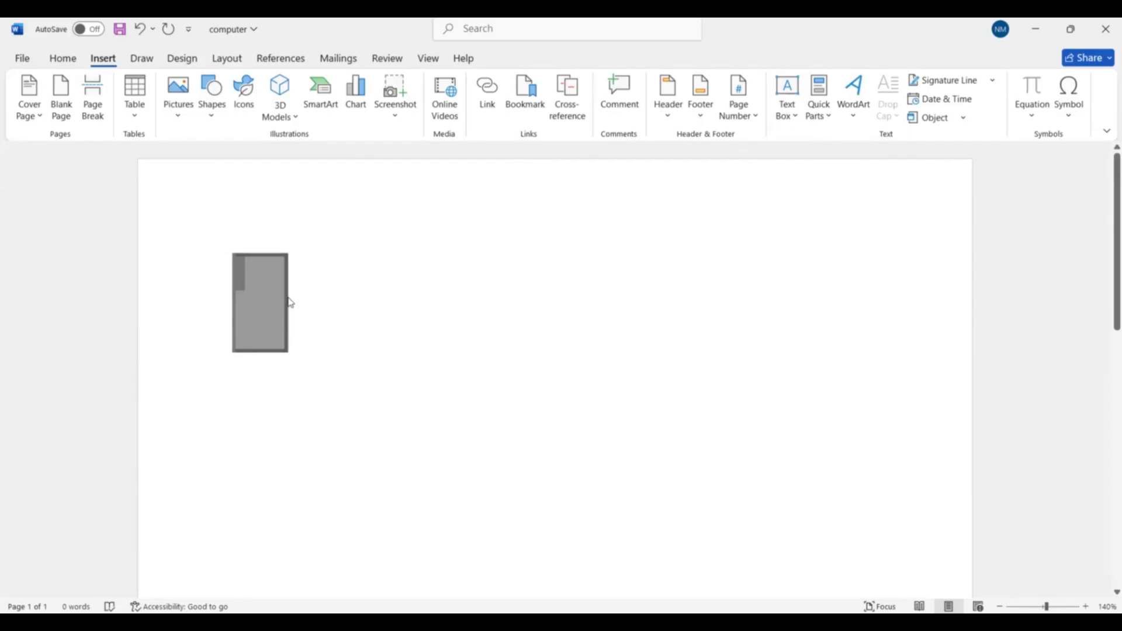
pyautogui.press('Delete')
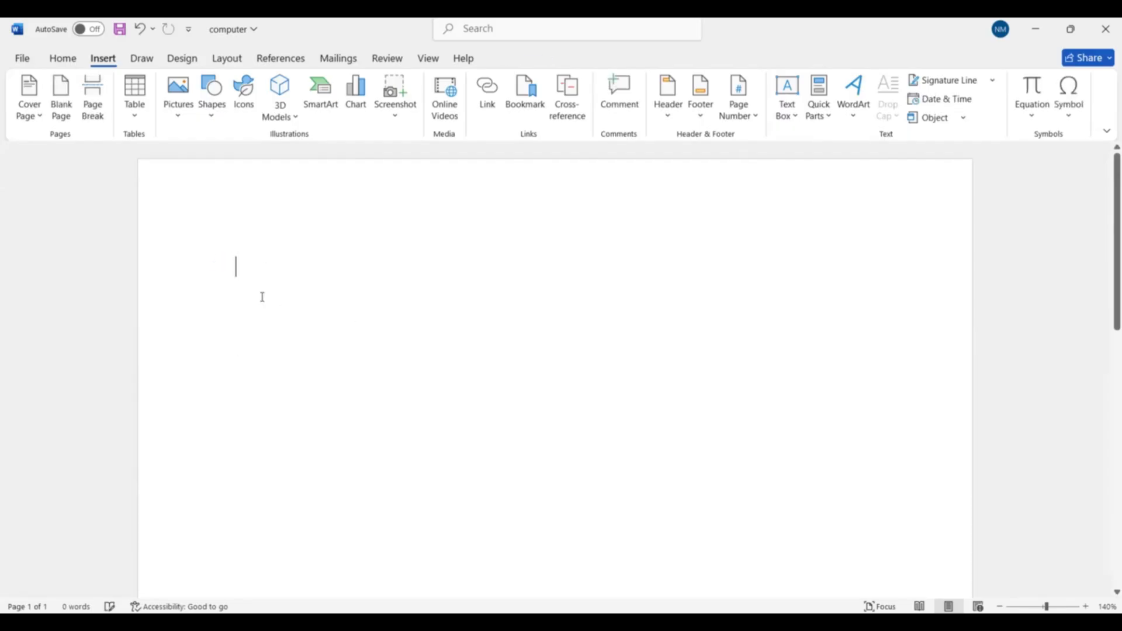